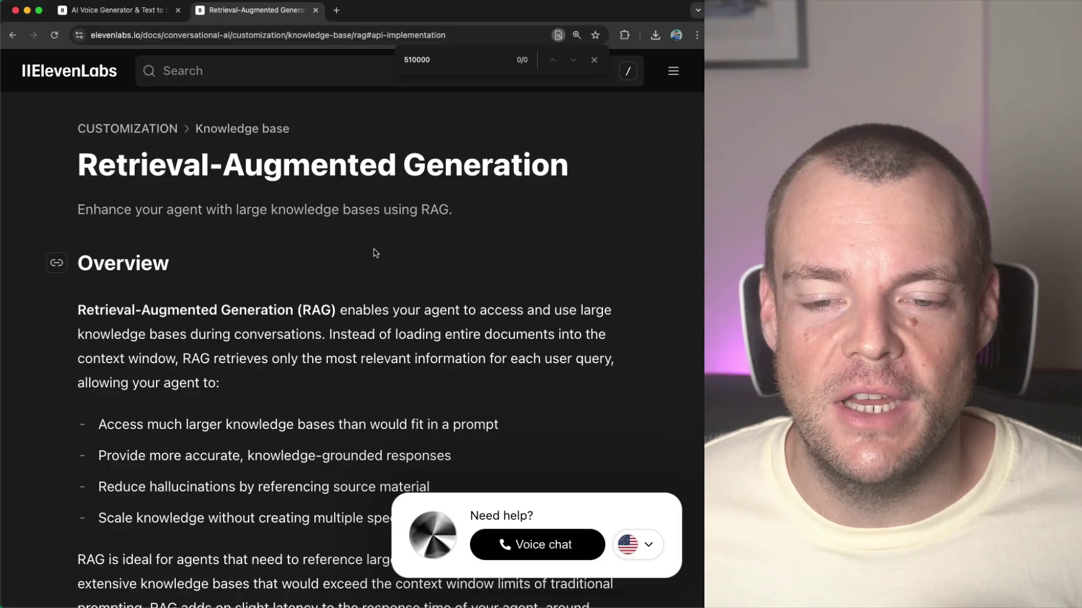
Read through the RAG overview docs, then return to the Stripe RAG Agent's settings tab
{"action": "scroll", "coordinate": [327, 228], "scroll_direction": "down", "scroll_amount": 2}
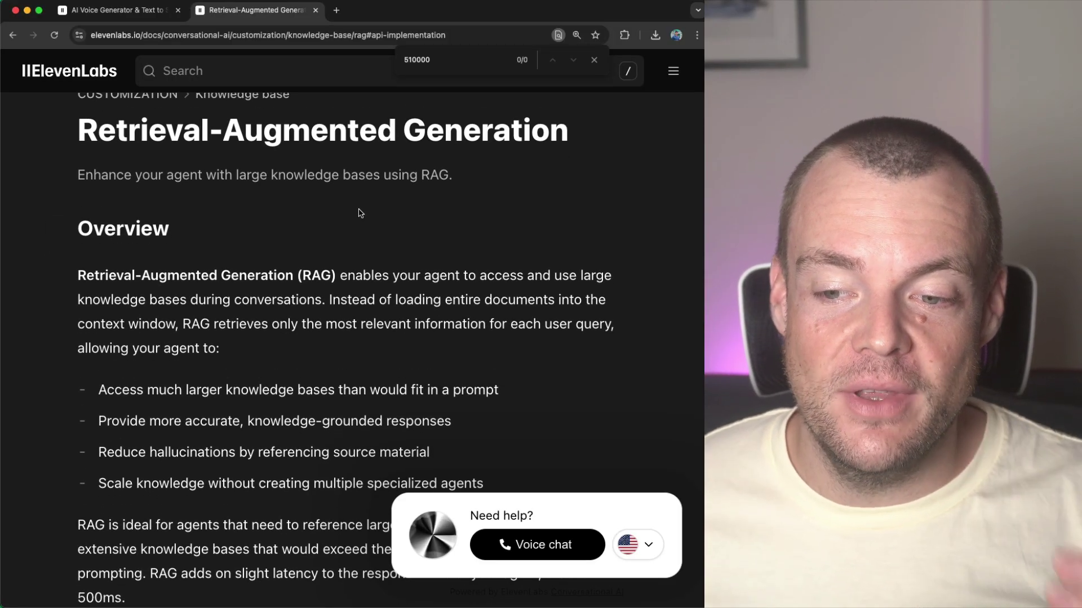
{"action": "scroll", "coordinate": [420, 207], "scroll_direction": "down", "scroll_amount": 1}
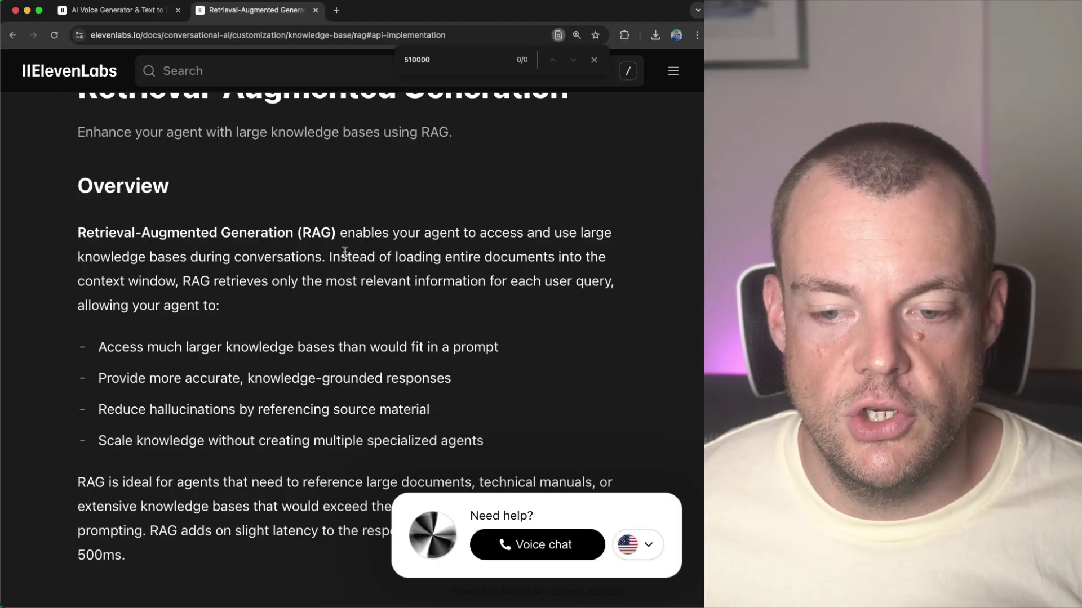
{"action": "scroll", "coordinate": [361, 226], "scroll_direction": "down", "scroll_amount": 2}
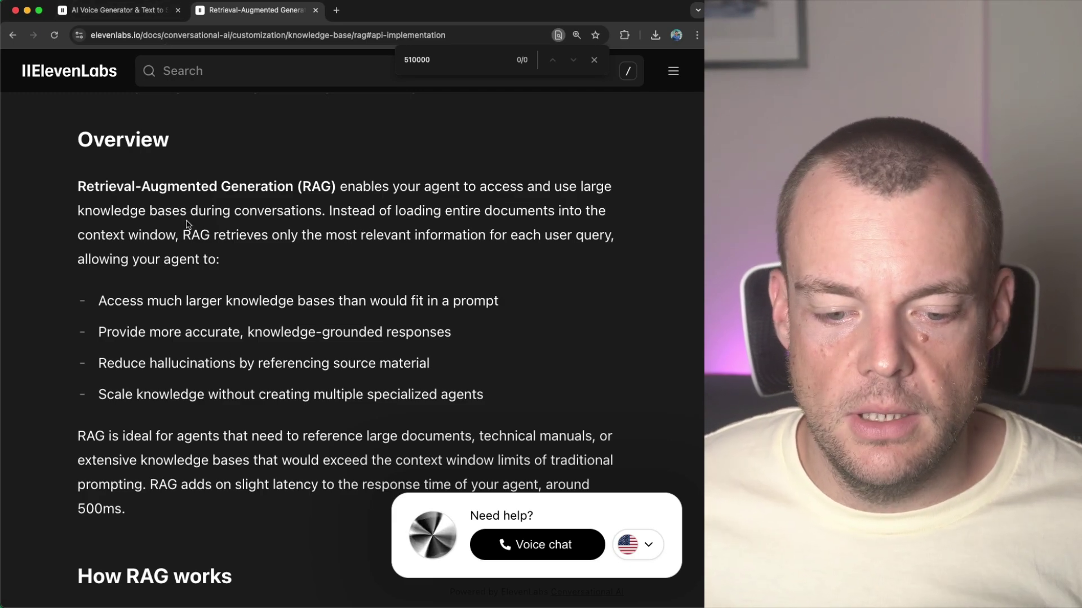
{"action": "left_click", "coordinate": [135, 10]}
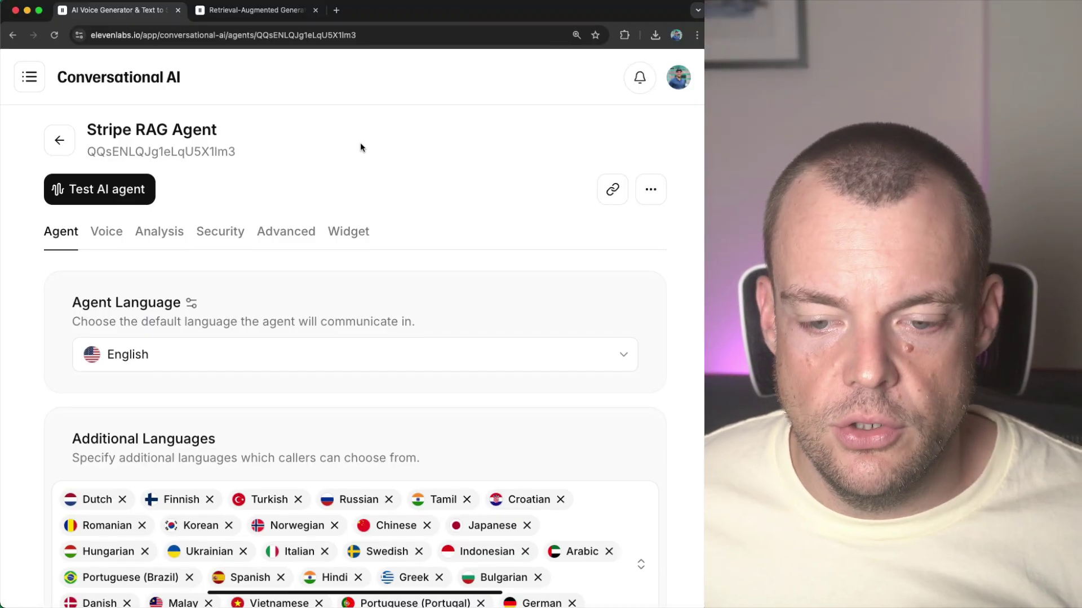
Scroll the agent settings down to the Knowledge base and Use RAG section, then back up
{"action": "scroll", "coordinate": [289, 145], "scroll_direction": "down", "scroll_amount": 10}
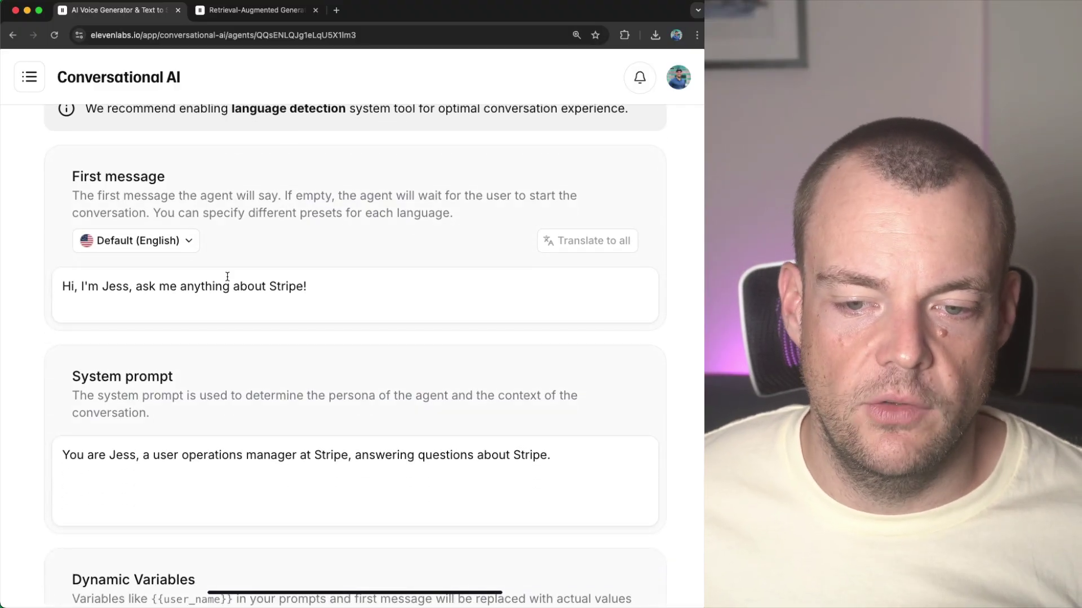
{"action": "scroll", "coordinate": [335, 323], "scroll_direction": "down", "scroll_amount": 1}
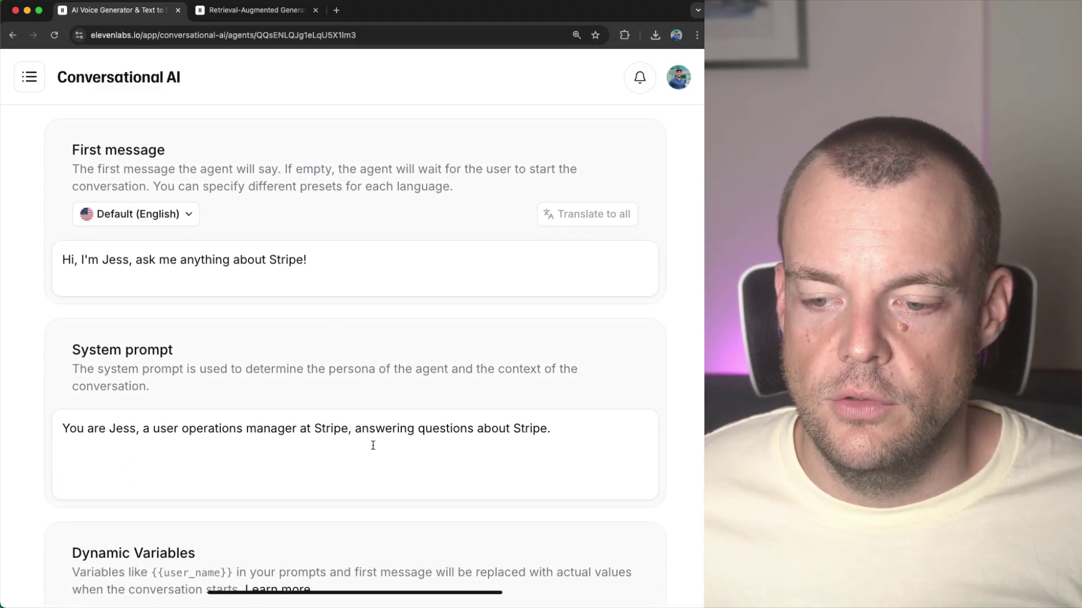
{"action": "scroll", "coordinate": [413, 382], "scroll_direction": "down", "scroll_amount": 6}
{"action": "scroll", "coordinate": [413, 378], "scroll_direction": "down", "scroll_amount": 10}
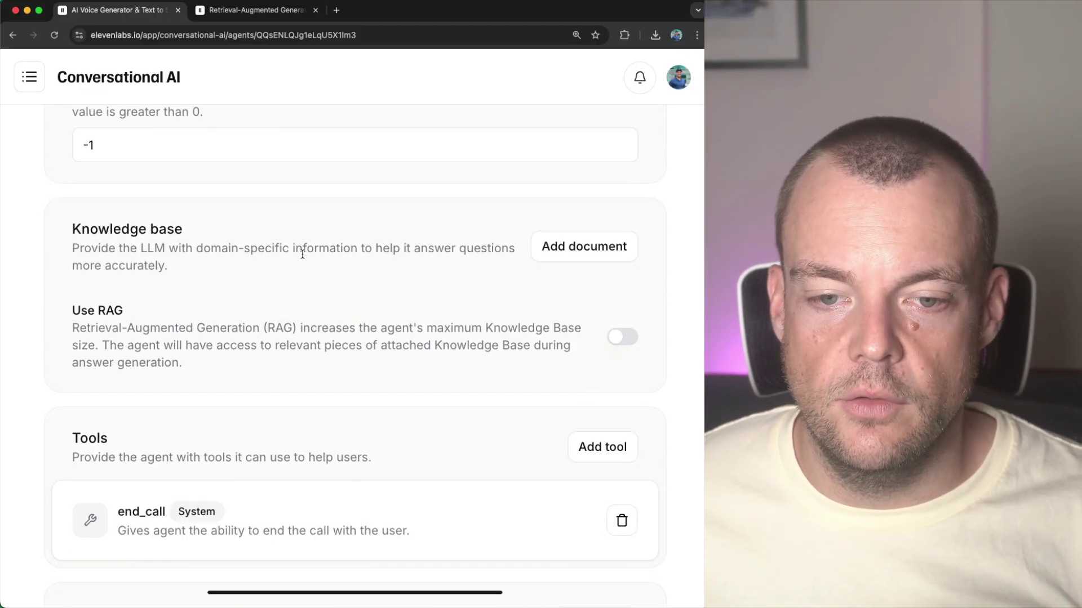
{"action": "scroll", "coordinate": [302, 257], "scroll_direction": "up", "scroll_amount": 1}
{"action": "scroll", "coordinate": [302, 312], "scroll_direction": "down", "scroll_amount": 2}
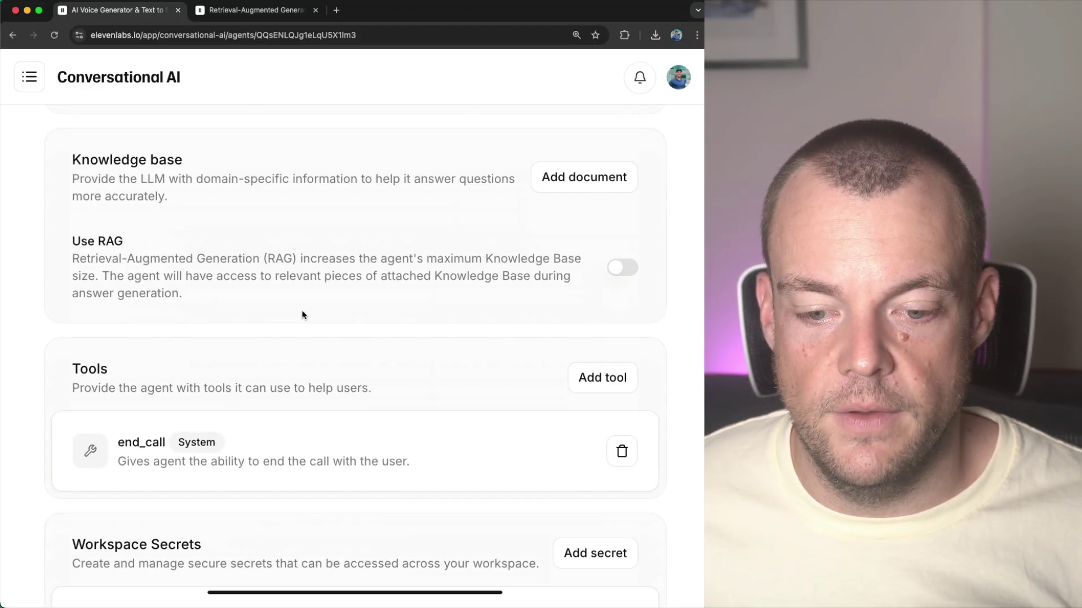
{"action": "scroll", "coordinate": [303, 313], "scroll_direction": "up", "scroll_amount": 20}
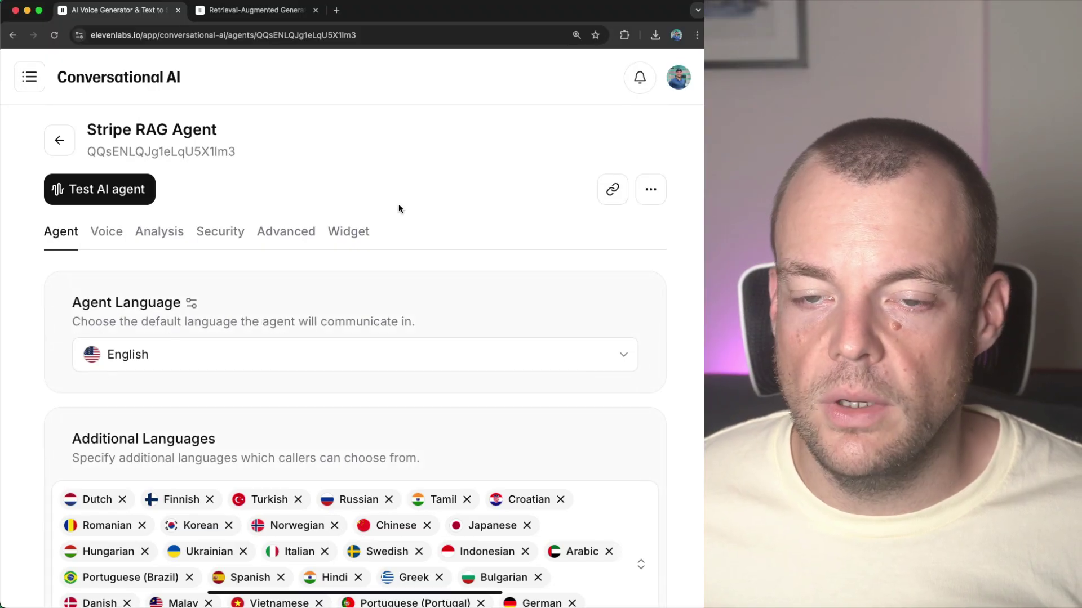
Run a brief test voice call with the Stripe RAG Agent, then end it with Escape
{"action": "left_click", "coordinate": [132, 190]}
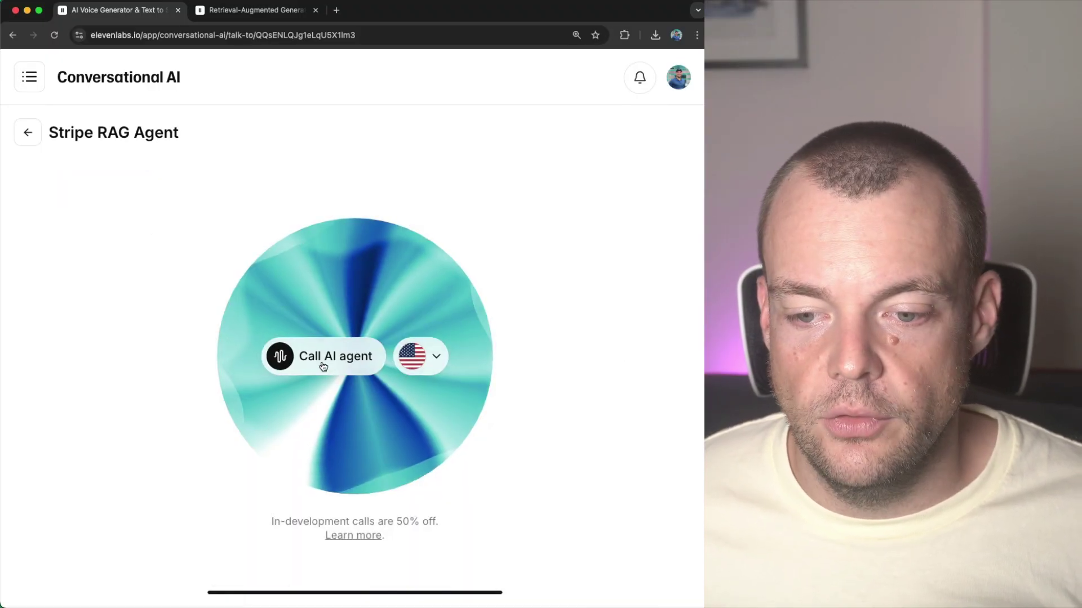
{"action": "left_click", "coordinate": [323, 367]}
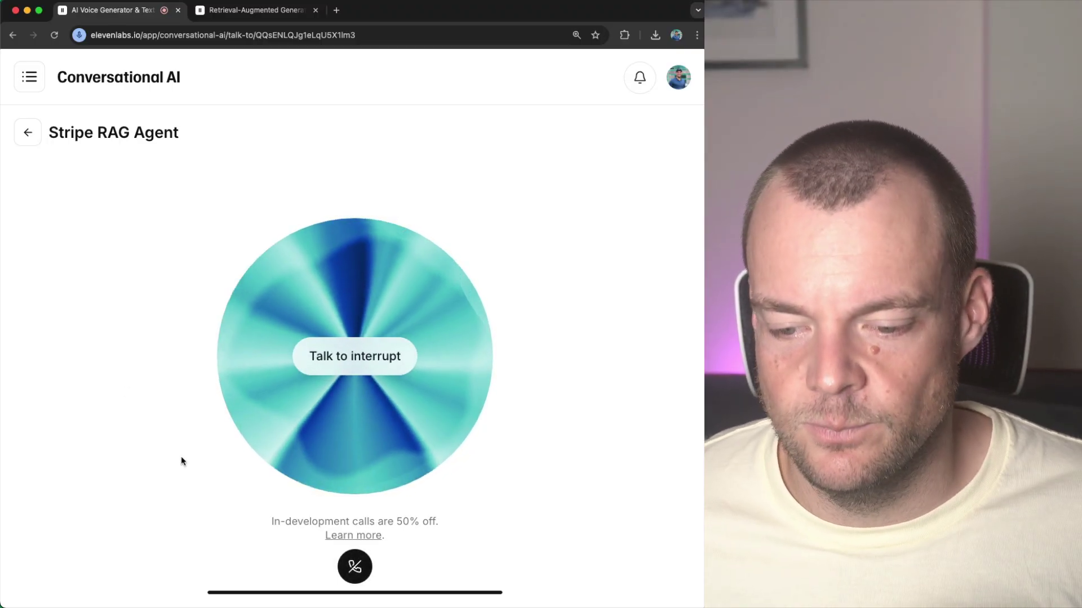
{"action": "key", "text": "Escape"}
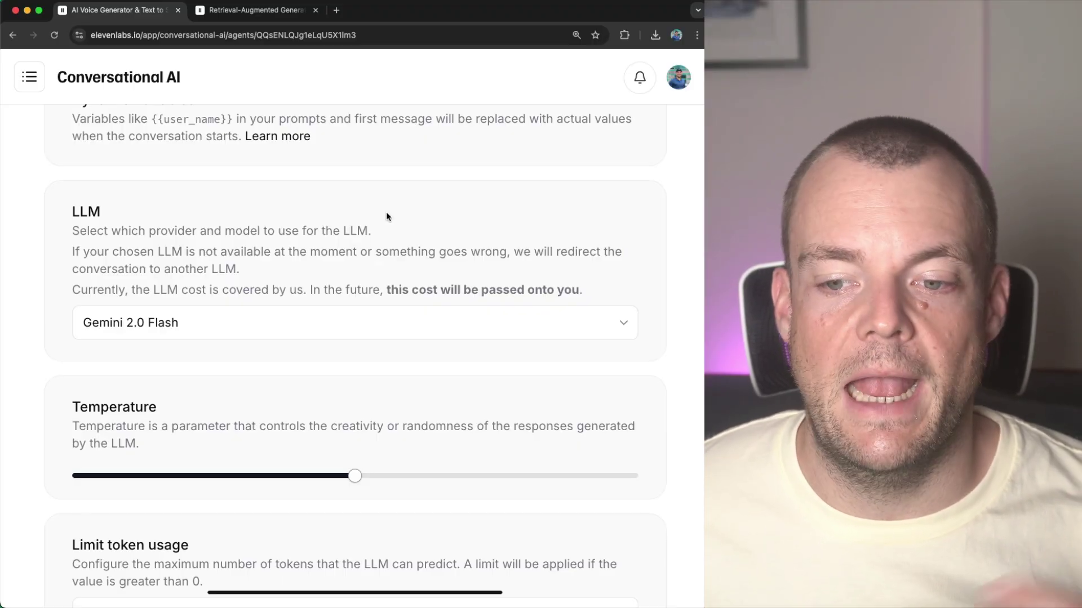
Upload the 6.6 MB Stripe-annual-letter-2024.pdf from the computer into the agent's knowledge base
{"action": "scroll", "coordinate": [387, 216], "scroll_direction": "up", "scroll_amount": 2}
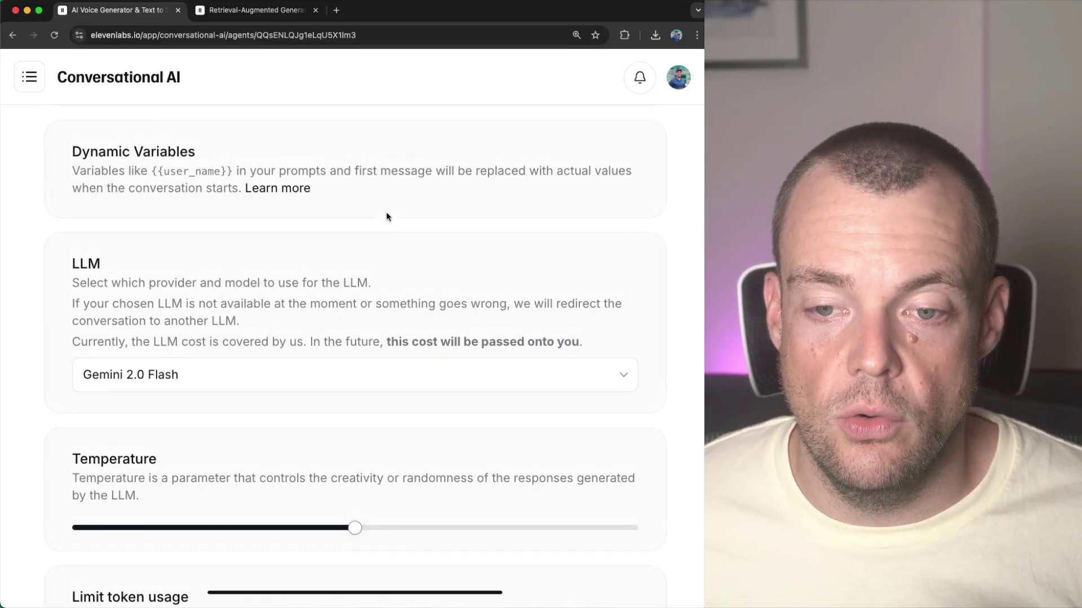
{"action": "scroll", "coordinate": [386, 215], "scroll_direction": "up", "scroll_amount": 12}
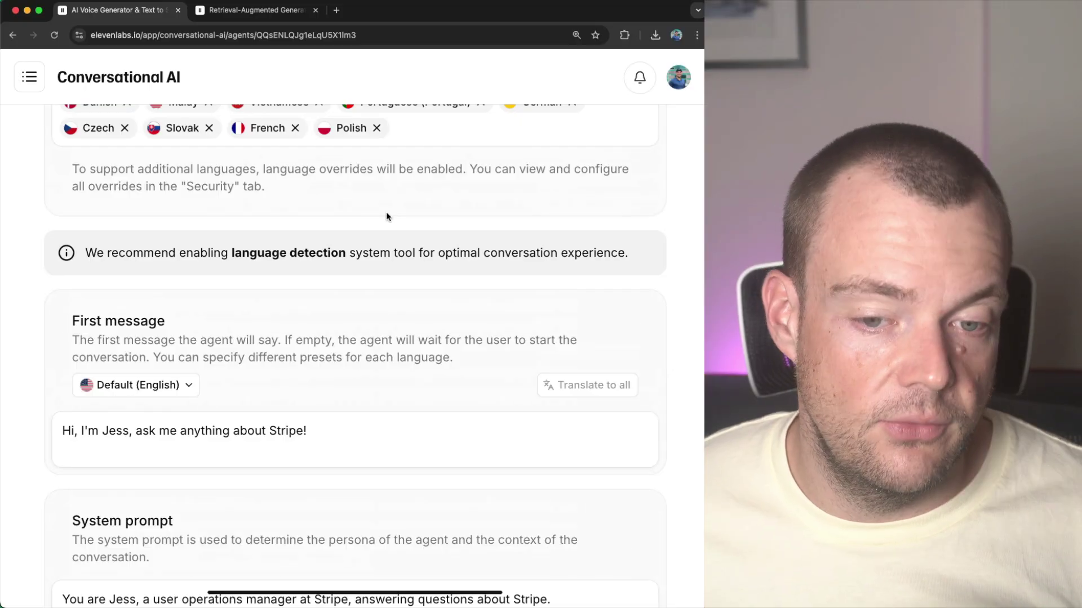
{"action": "scroll", "coordinate": [386, 215], "scroll_direction": "down", "scroll_amount": 12}
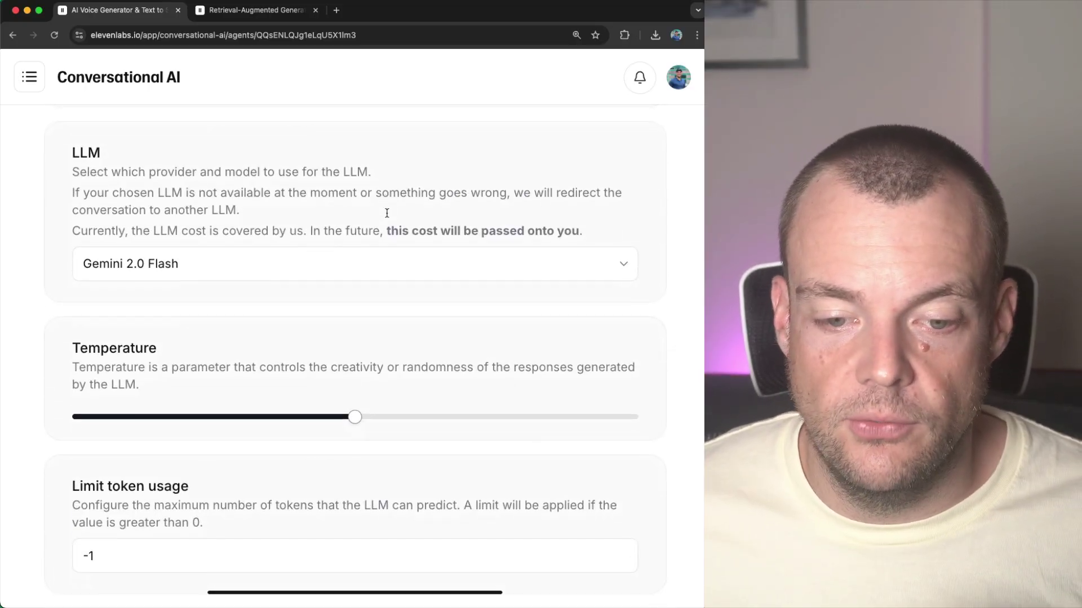
{"action": "scroll", "coordinate": [387, 213], "scroll_direction": "down", "scroll_amount": 8}
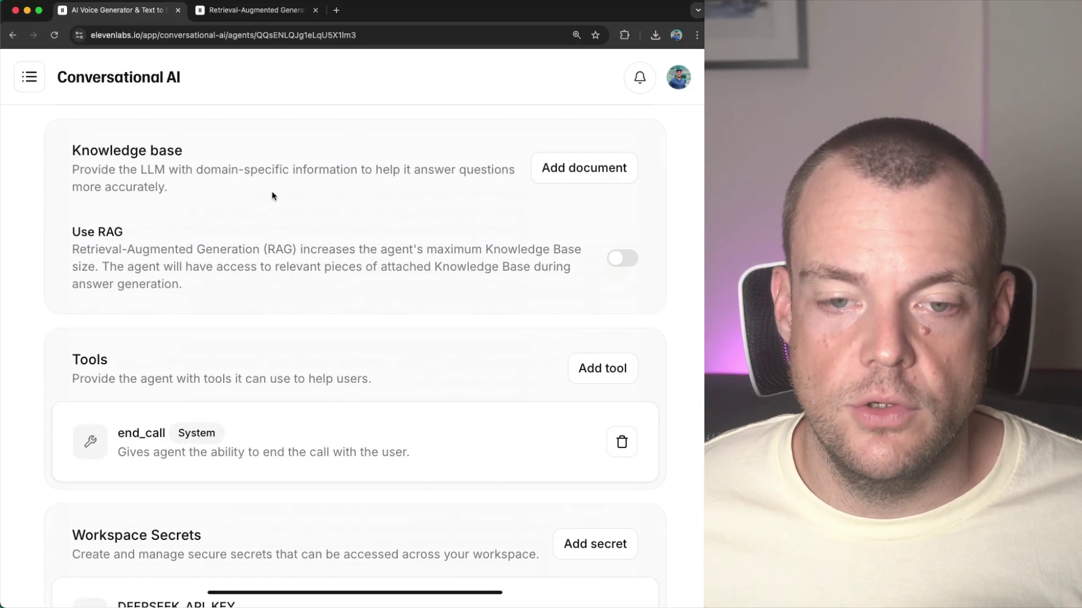
{"action": "left_click", "coordinate": [611, 171]}
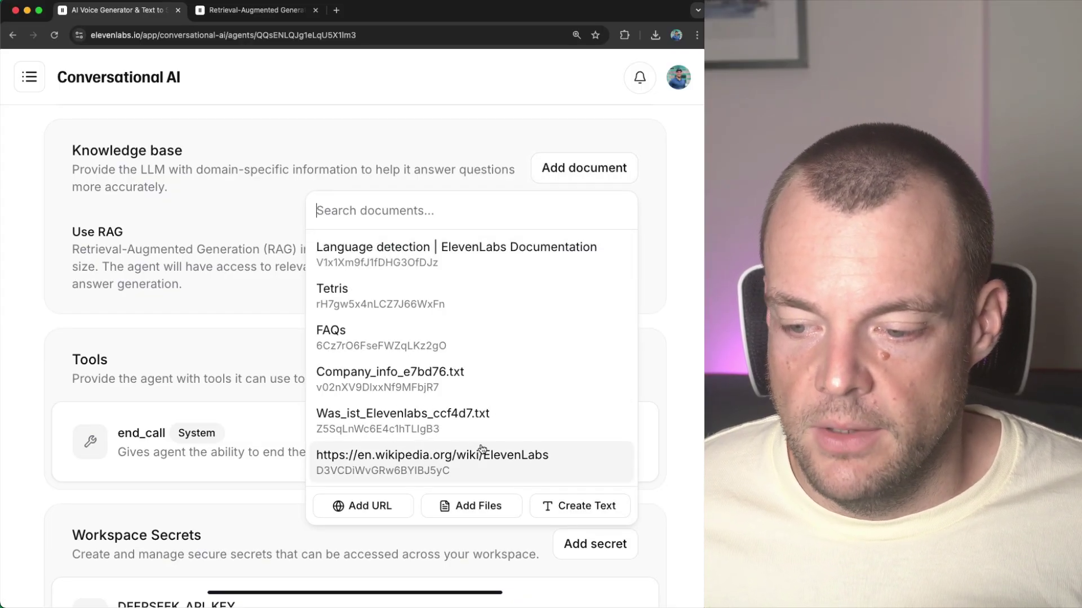
{"action": "left_click", "coordinate": [470, 507]}
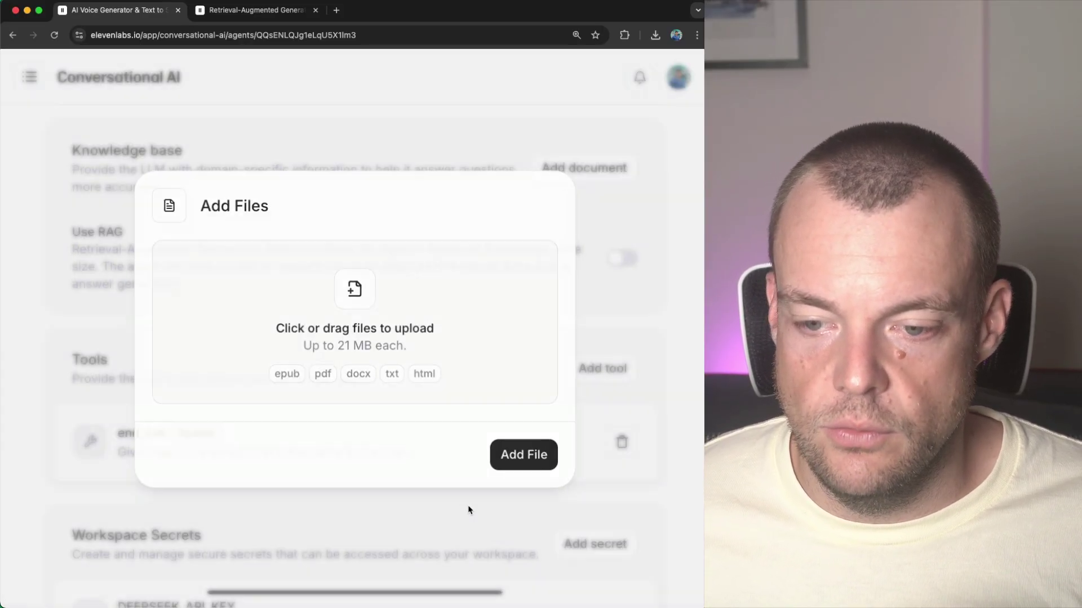
{"action": "left_click", "coordinate": [443, 325]}
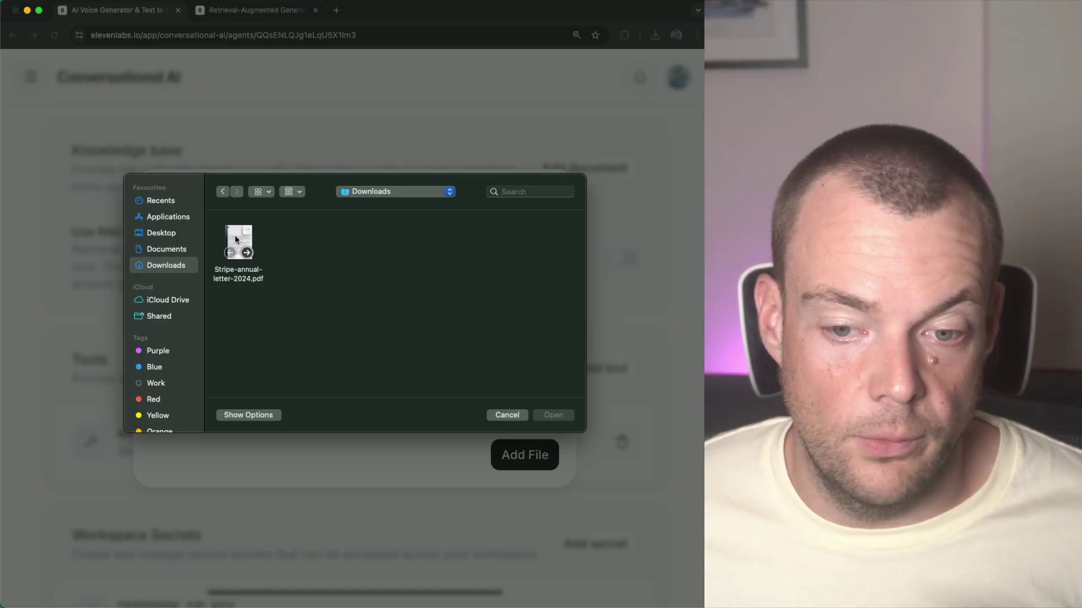
{"action": "double_click", "coordinate": [235, 239]}
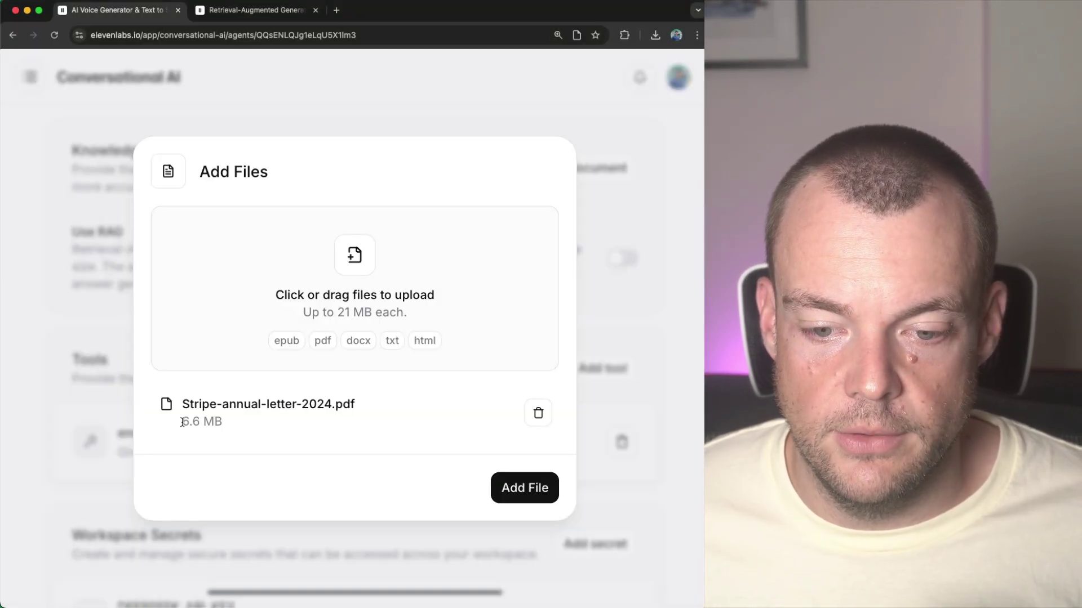
{"action": "left_click_drag", "start_coordinate": [182, 420], "coordinate": [222, 424]}
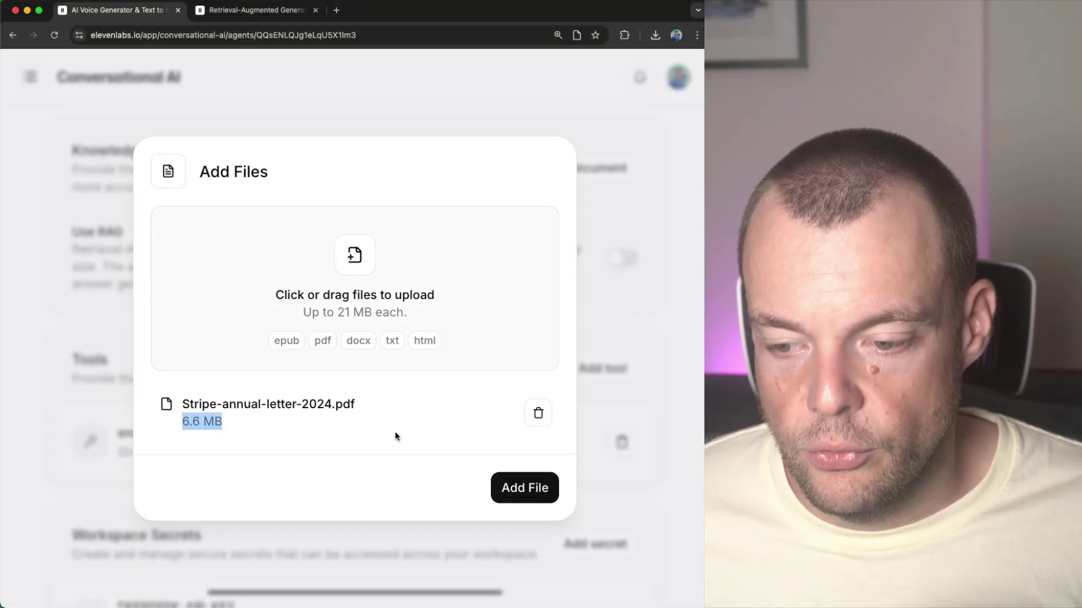
{"action": "left_click", "coordinate": [518, 490]}
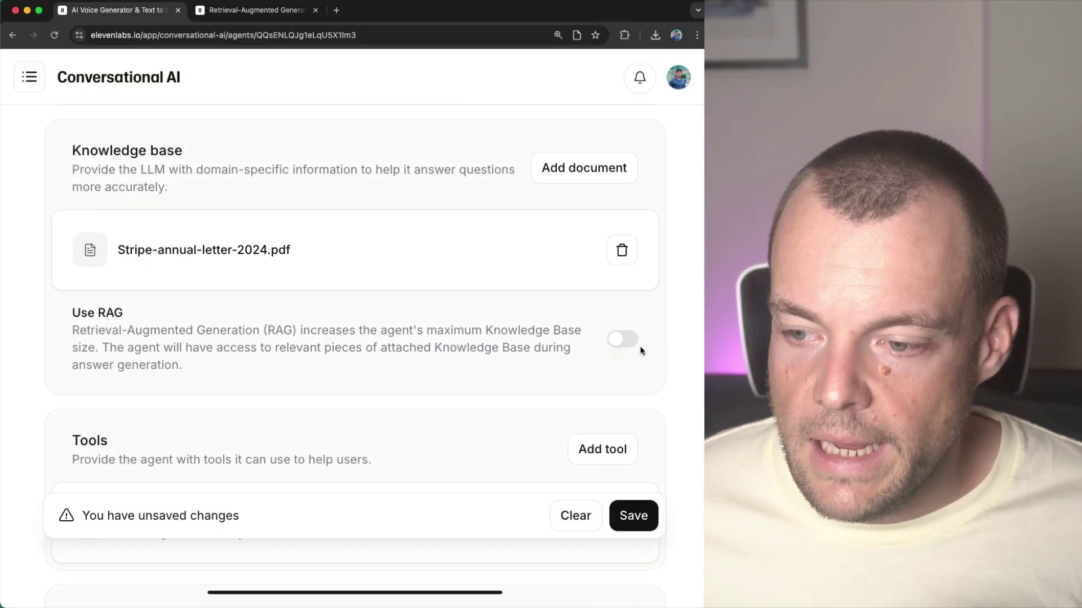
Turn on Use RAG for the knowledge base, then read the docs' four-step 'How RAG works' section
{"action": "left_click", "coordinate": [624, 339]}
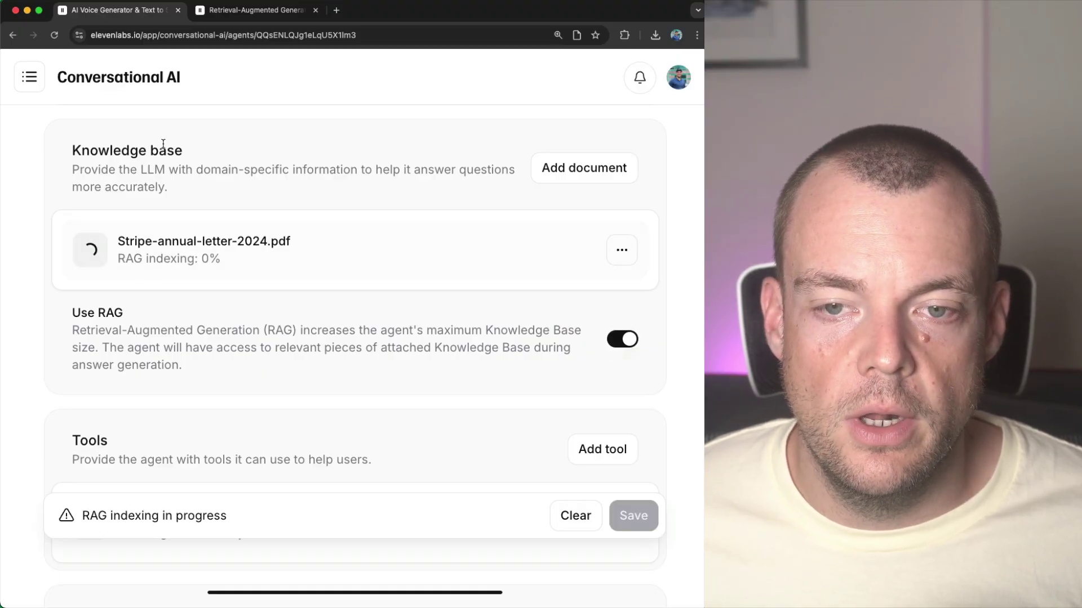
{"action": "left_click", "coordinate": [240, 11]}
{"action": "scroll", "coordinate": [231, 230], "scroll_direction": "down", "scroll_amount": 6}
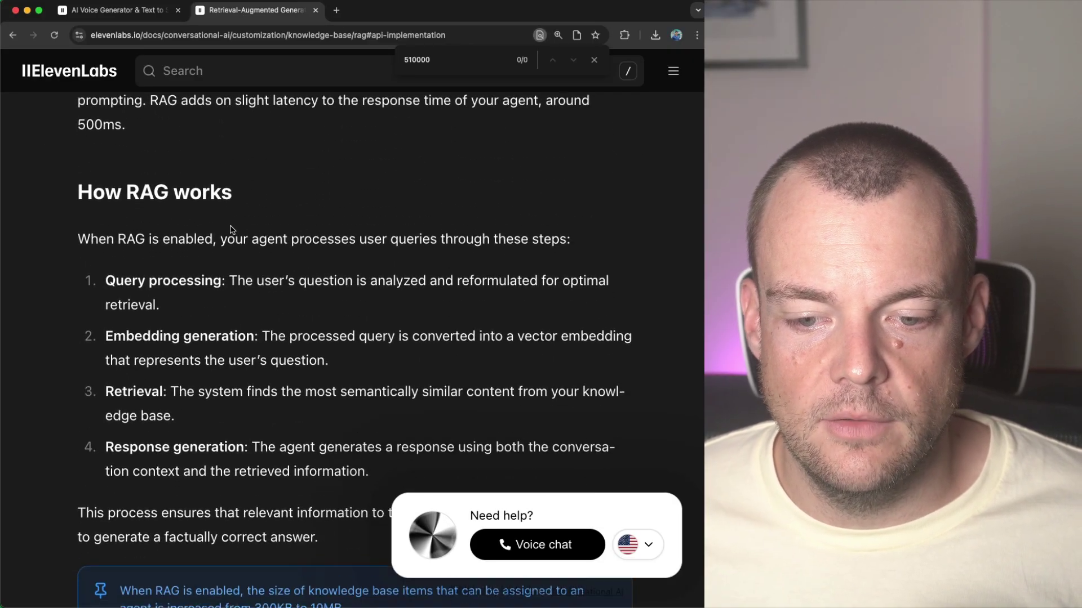
{"action": "scroll", "coordinate": [231, 229], "scroll_direction": "down", "scroll_amount": 1}
{"action": "scroll", "coordinate": [272, 169], "scroll_direction": "up", "scroll_amount": 1}
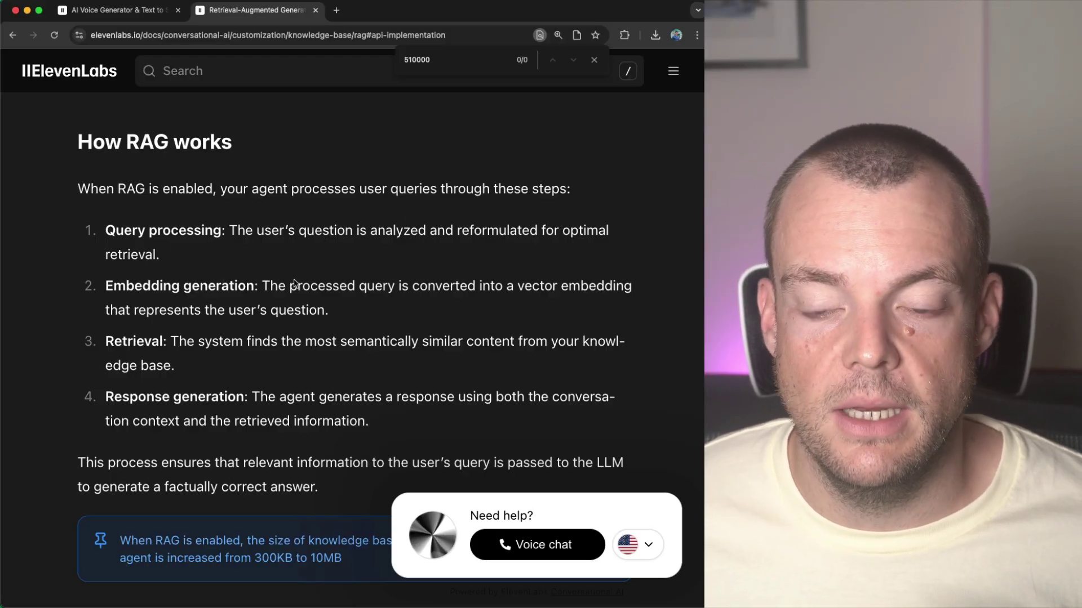
{"action": "scroll", "coordinate": [298, 282], "scroll_direction": "down", "scroll_amount": 1}
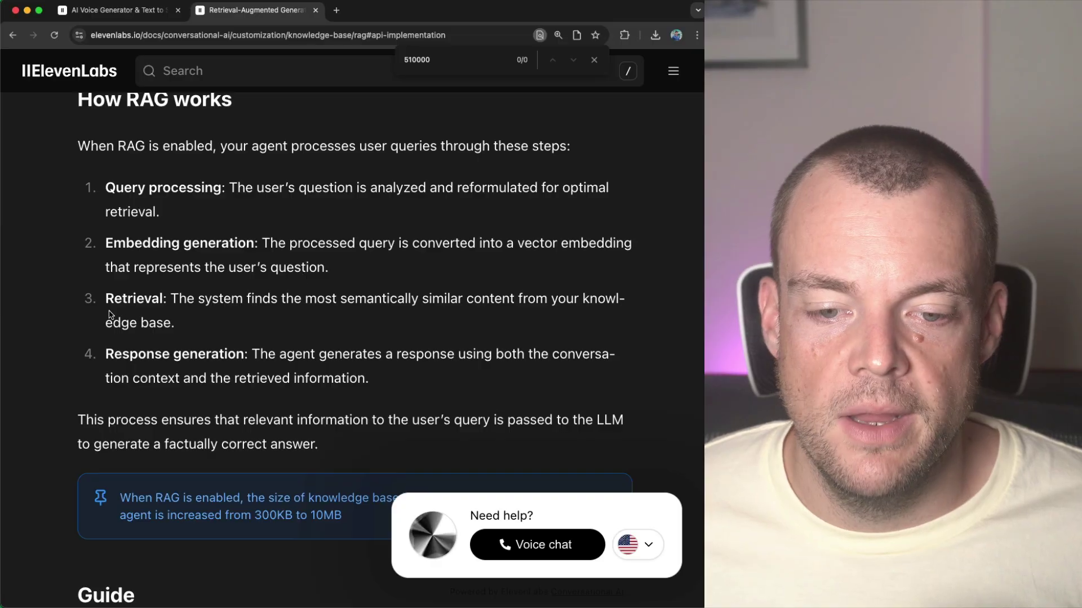
Save the Stripe RAG Agent with RAG enabled, then go back to the RAG documentation
{"action": "left_click", "coordinate": [121, 10]}
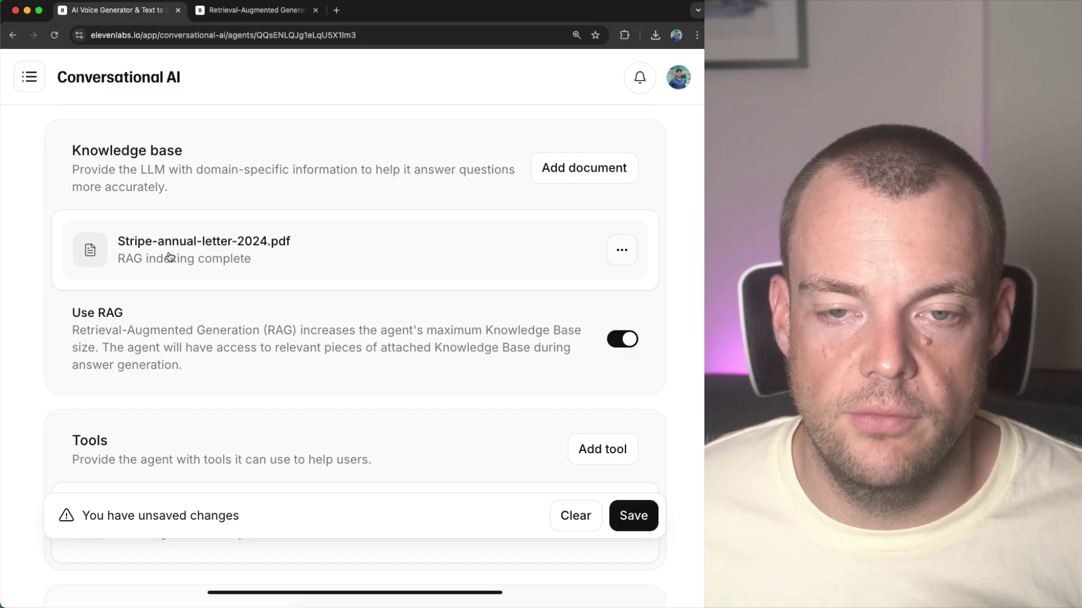
{"action": "left_click", "coordinate": [656, 521]}
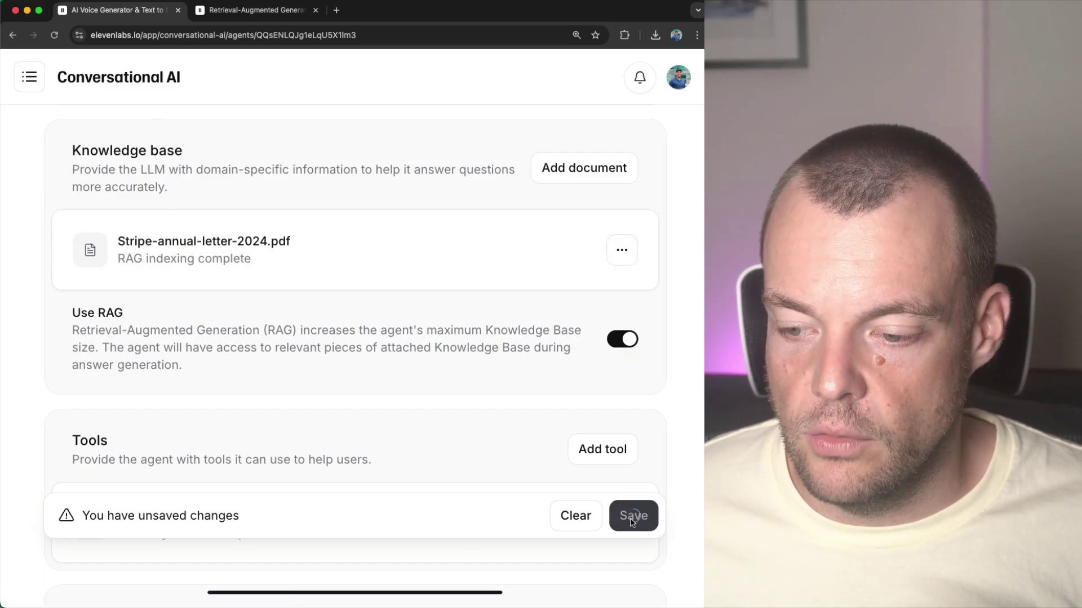
{"action": "left_click", "coordinate": [222, 13]}
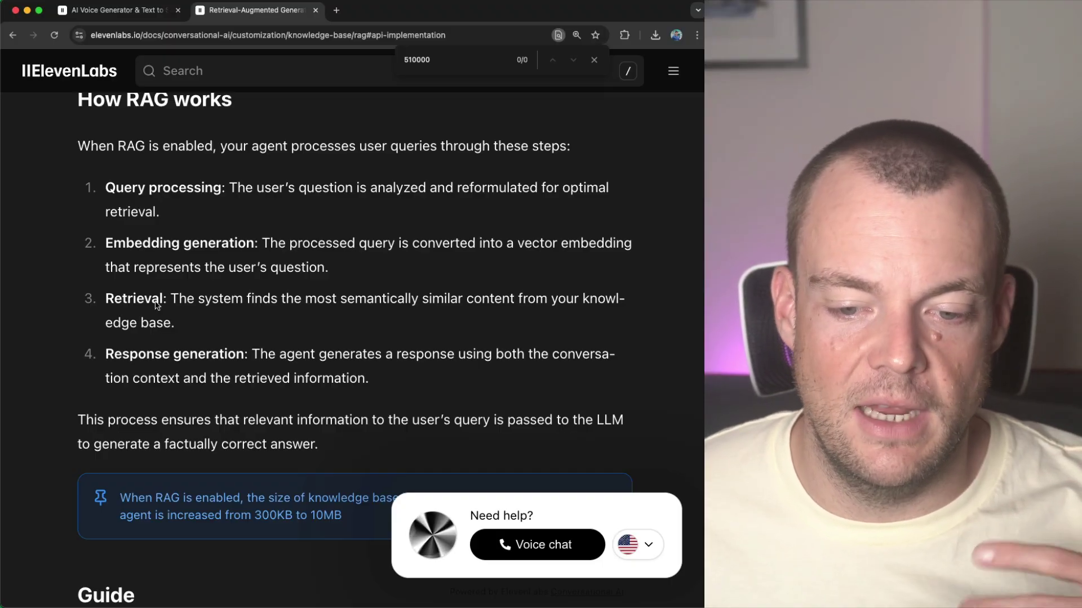
Show the Advanced tab's RAG Configuration: English optimized embedding model, 50000 chunk-length limit
{"action": "scroll", "coordinate": [168, 276], "scroll_direction": "down", "scroll_amount": 1}
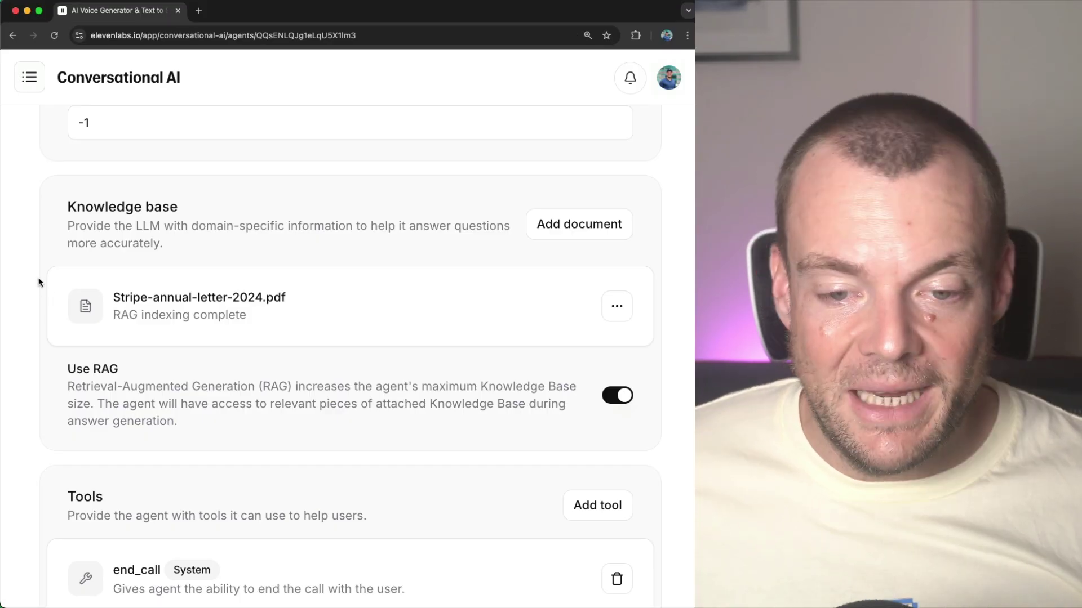
{"action": "scroll", "coordinate": [192, 259], "scroll_direction": "up", "scroll_amount": 20}
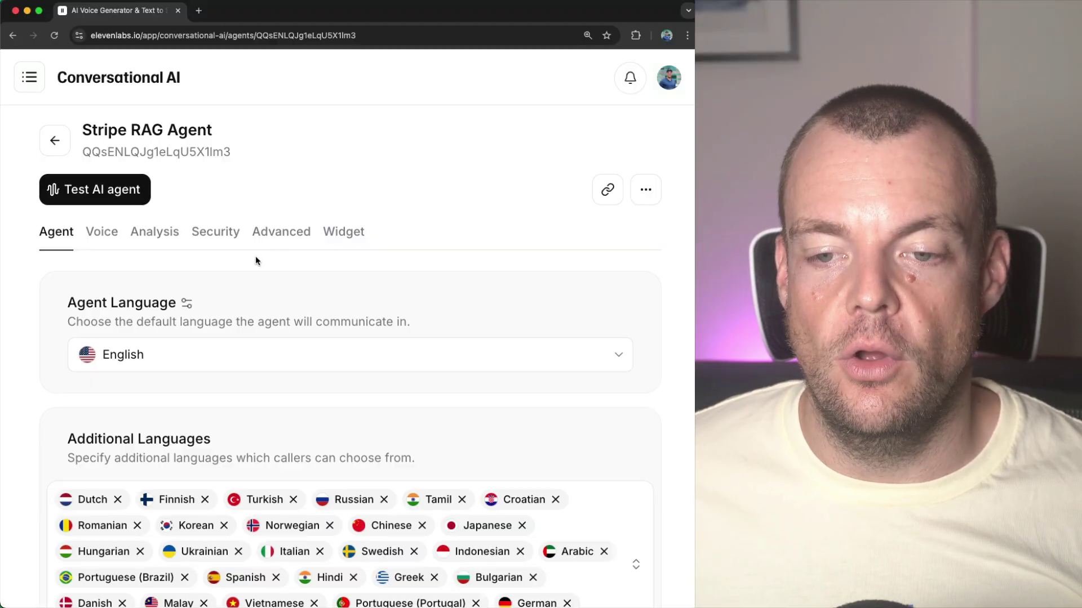
{"action": "left_click", "coordinate": [283, 229]}
{"action": "scroll", "coordinate": [181, 344], "scroll_direction": "down", "scroll_amount": 10}
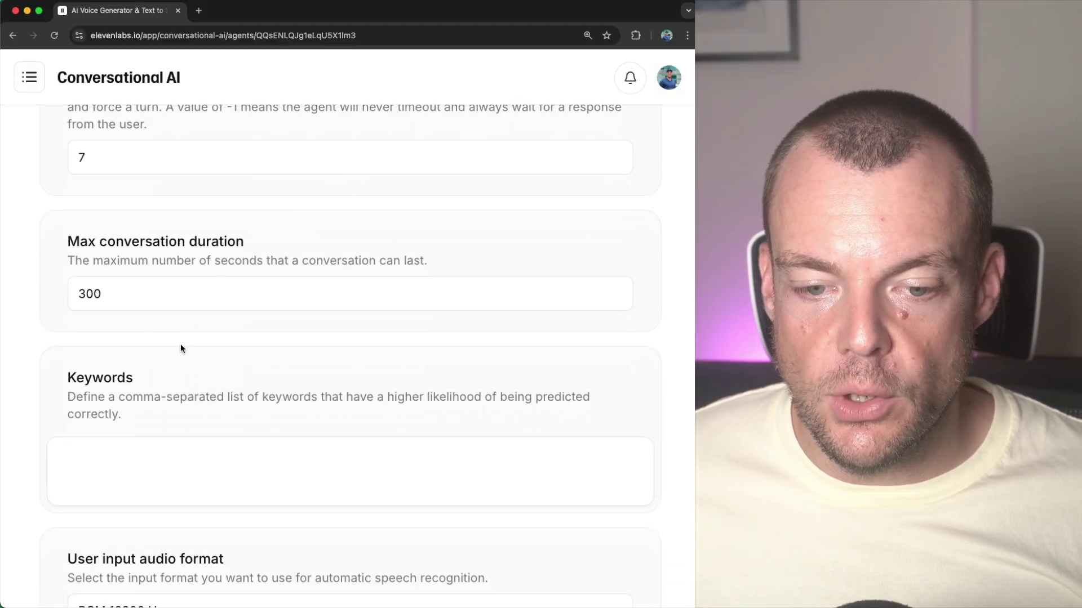
{"action": "scroll", "coordinate": [180, 344], "scroll_direction": "down", "scroll_amount": 6}
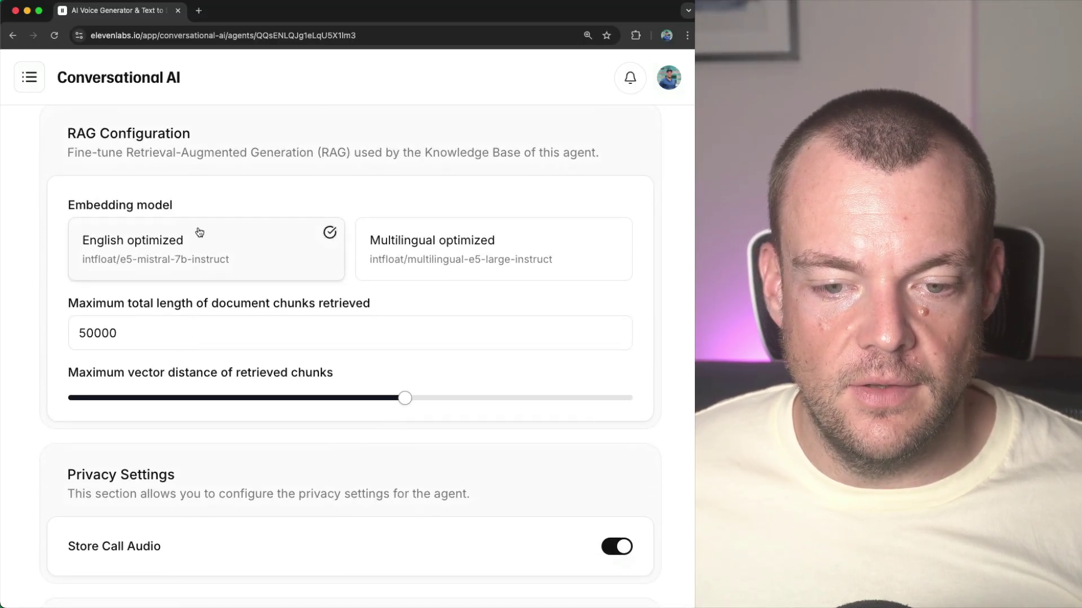
{"action": "scroll", "coordinate": [155, 187], "scroll_direction": "up", "scroll_amount": 1}
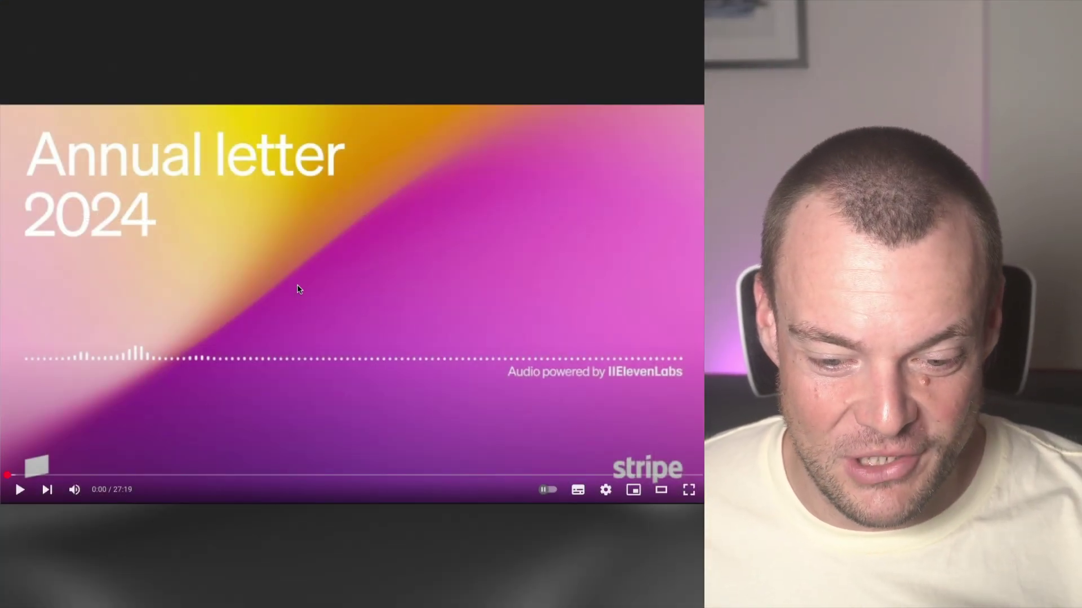
Play the first seconds of Stripe's Annual letter 2024 video, then pause it
{"action": "left_click", "coordinate": [298, 289]}
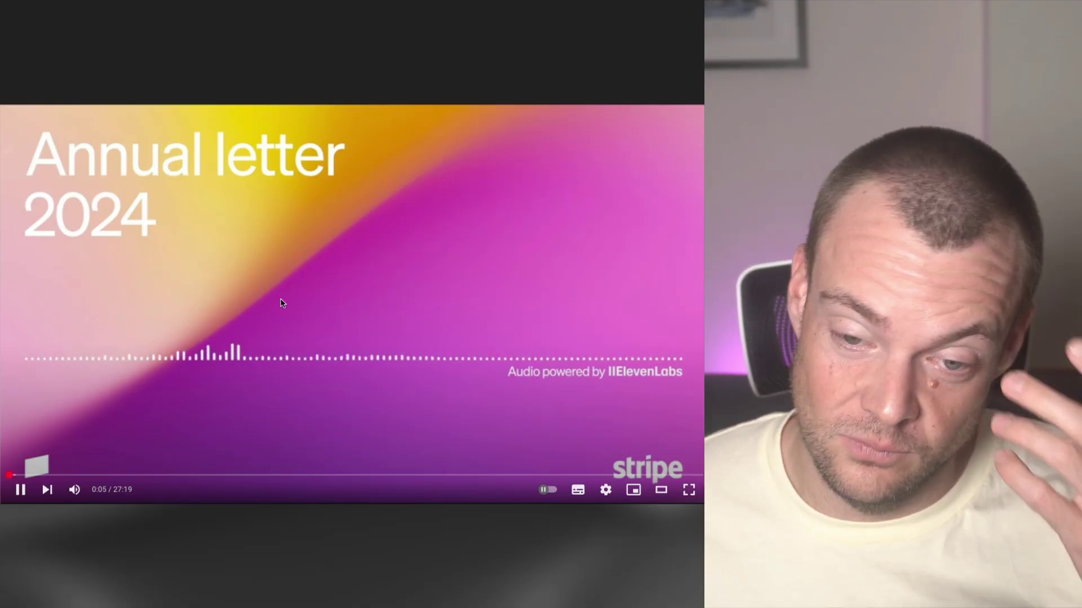
{"action": "left_click", "coordinate": [344, 276]}
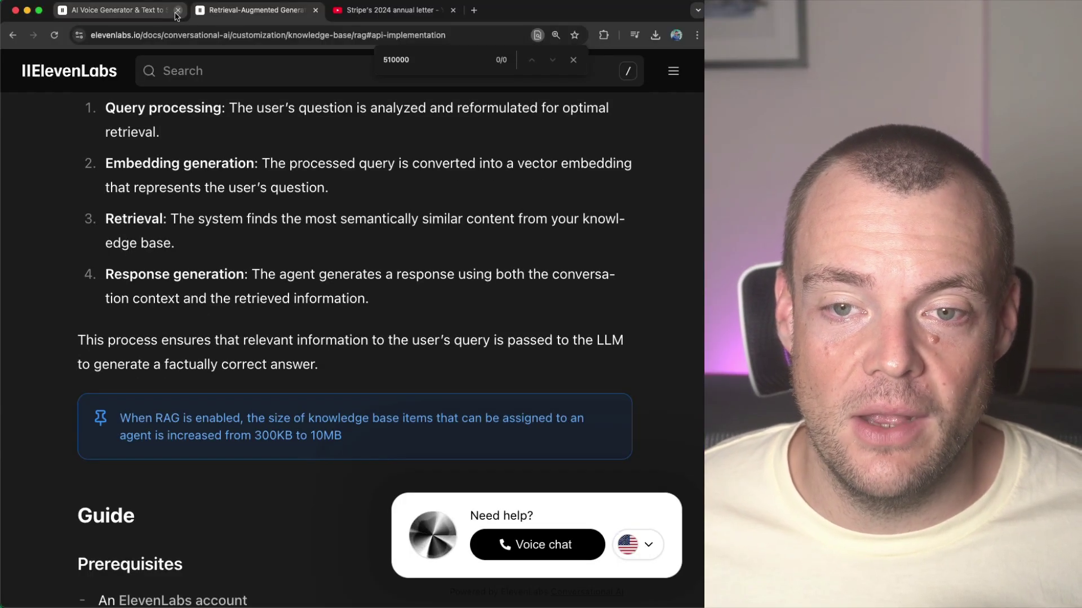
Inspect Stripe-annual-letter-2024.pdf's content in the knowledge base, then open the agent's test-call page
{"action": "scroll", "coordinate": [173, 282], "scroll_direction": "up", "scroll_amount": 2}
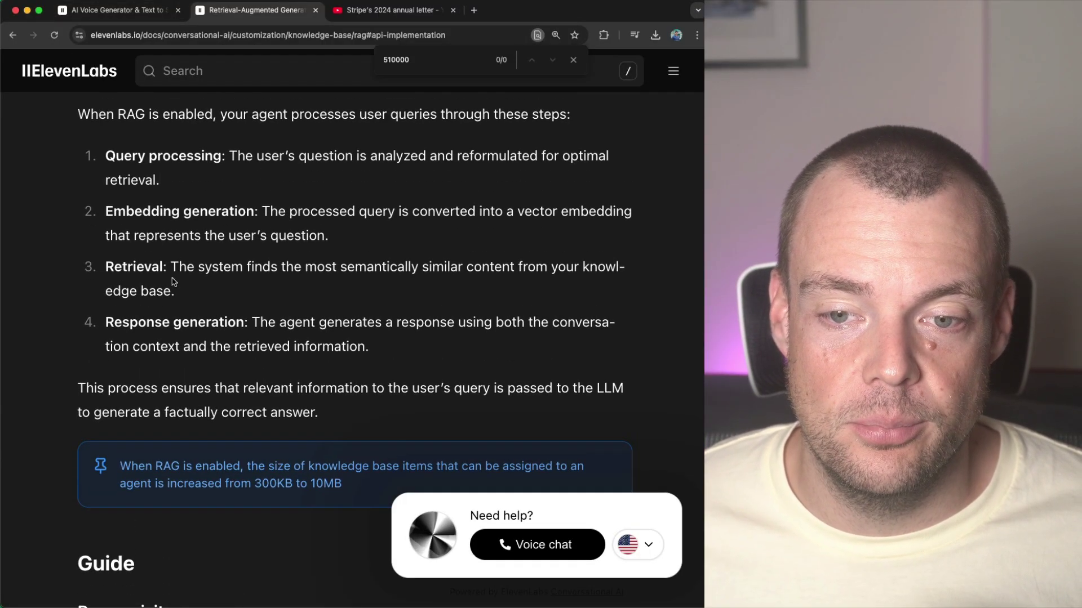
{"action": "left_click", "coordinate": [126, 17]}
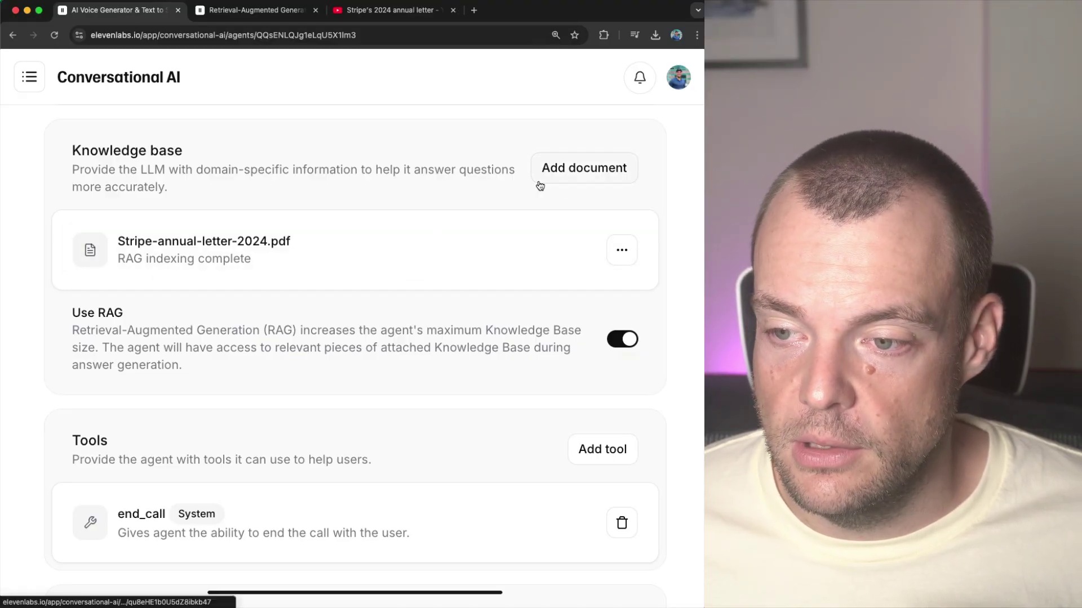
{"action": "left_click", "coordinate": [197, 242]}
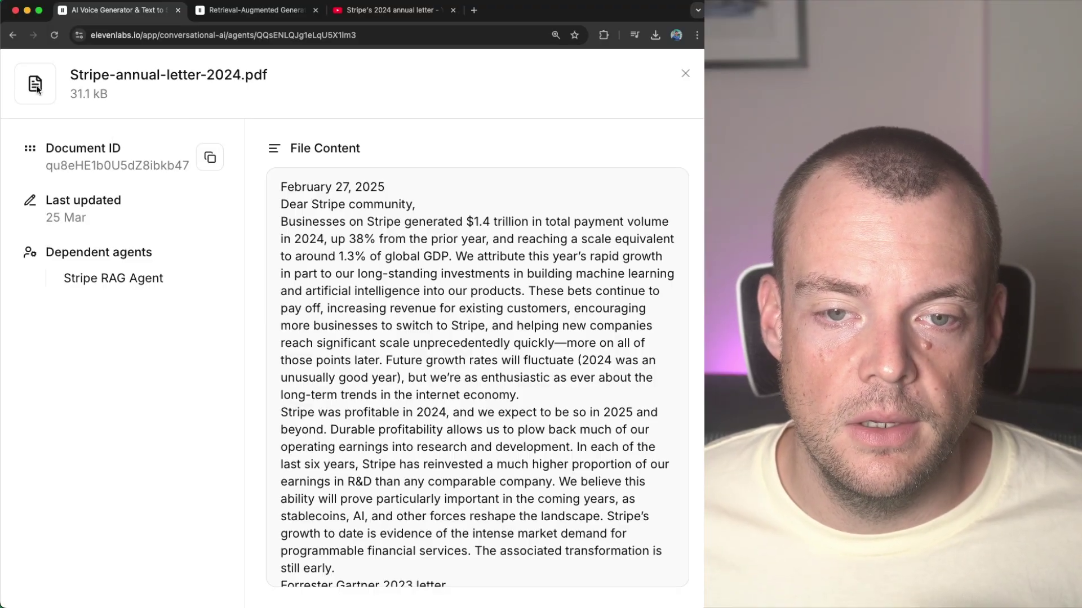
{"action": "left_click", "coordinate": [685, 73]}
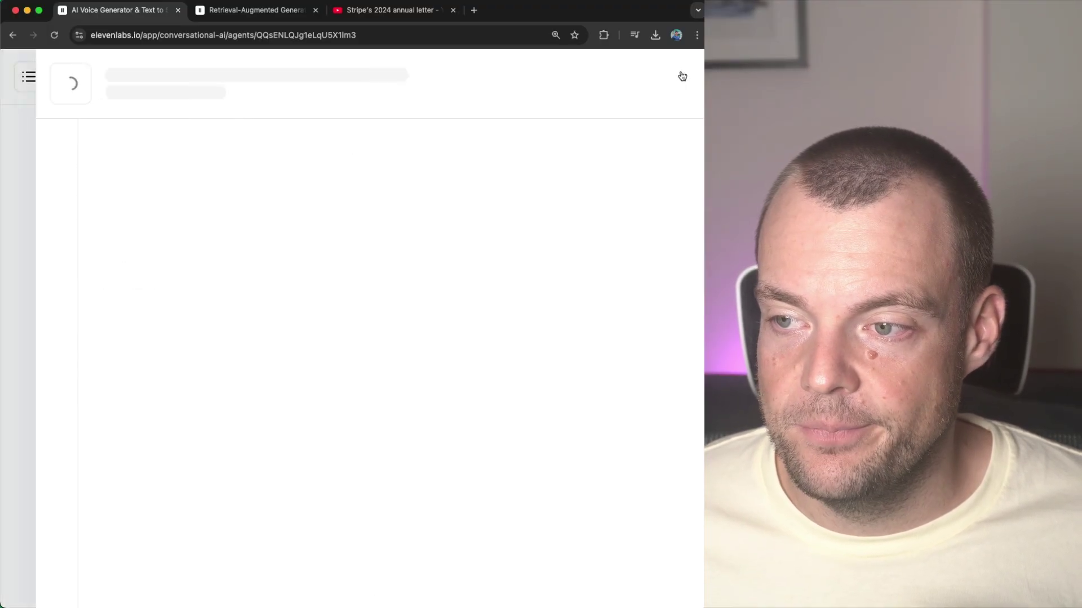
{"action": "scroll", "coordinate": [43, 208], "scroll_direction": "up", "scroll_amount": 10}
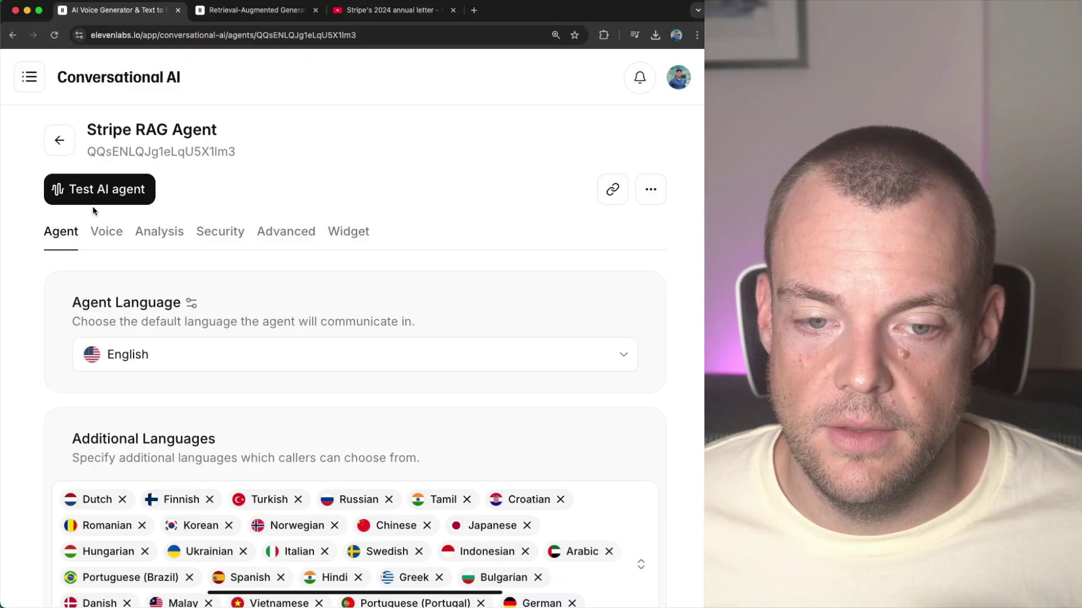
{"action": "left_click", "coordinate": [89, 189]}
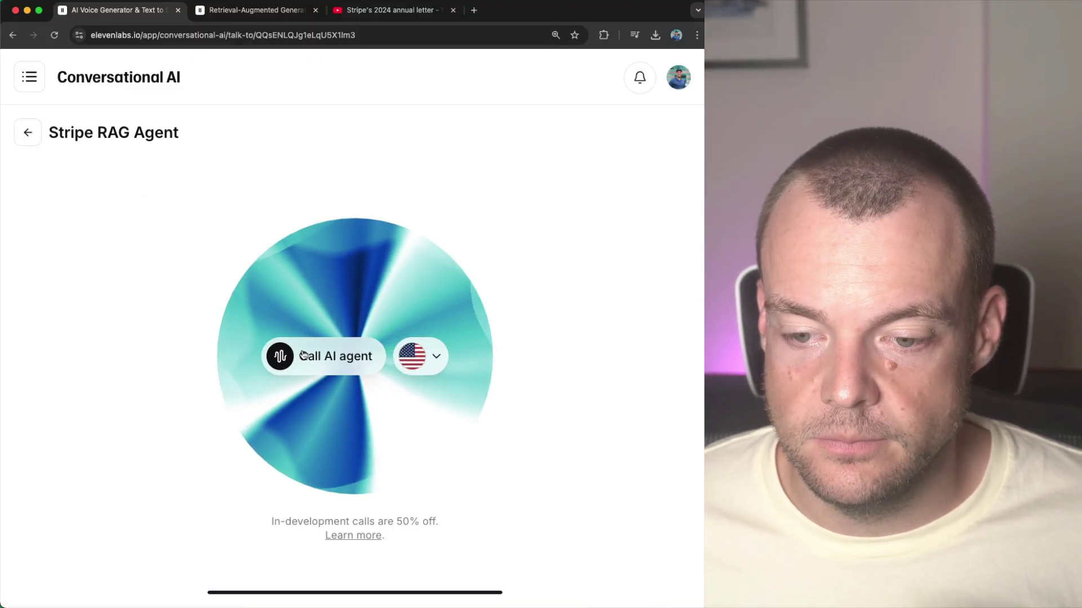
Call the Stripe RAG Agent, ask questions by voice, then hang up
{"action": "left_click", "coordinate": [276, 354]}
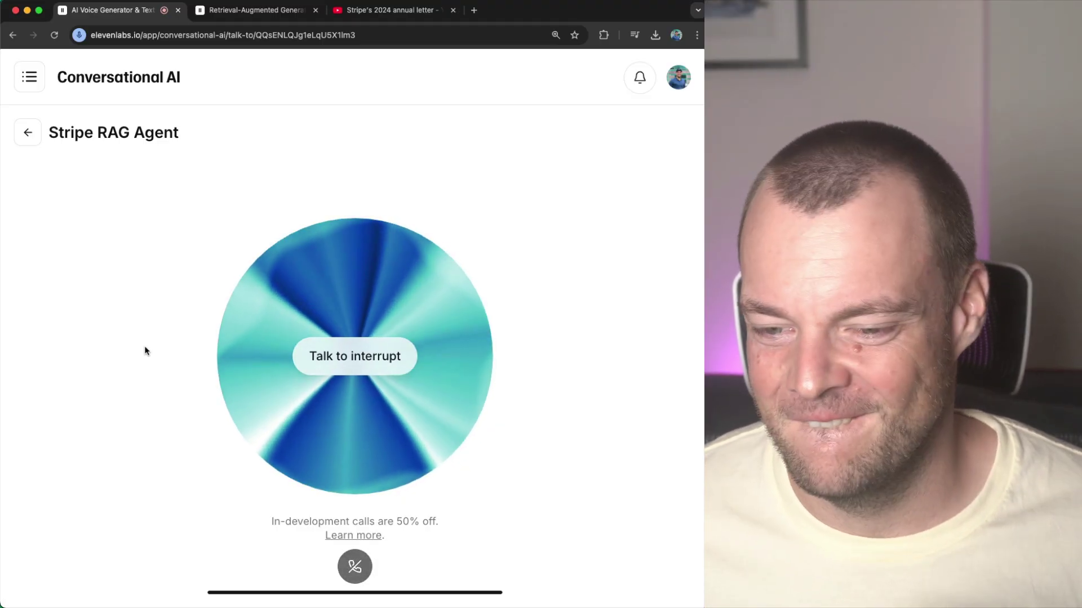
{"action": "left_click", "coordinate": [355, 565]}
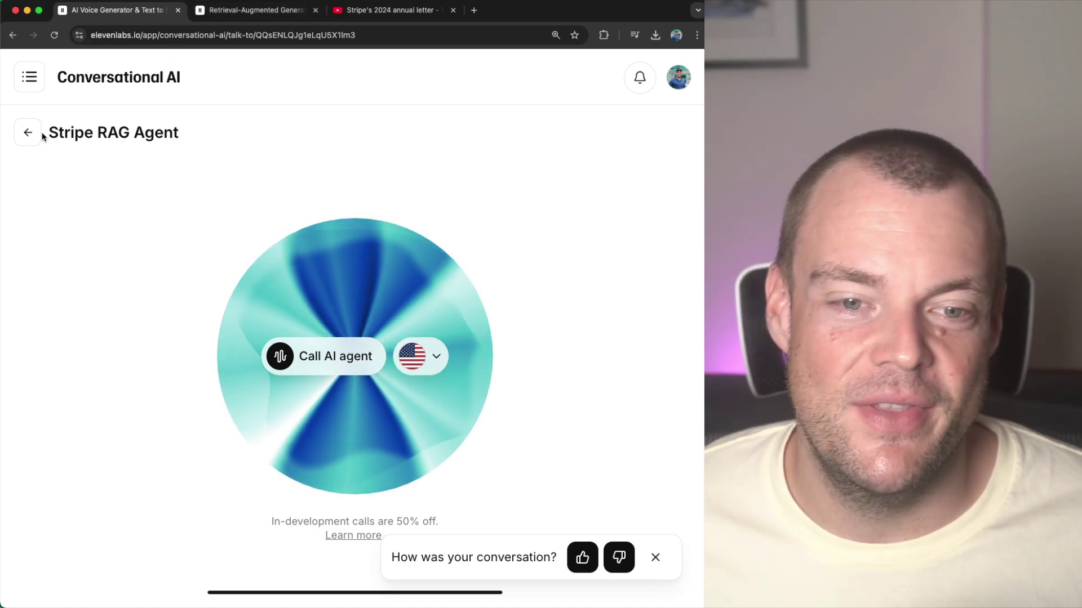
Open the finished conversation's history and view its transcript
{"action": "left_click", "coordinate": [31, 133]}
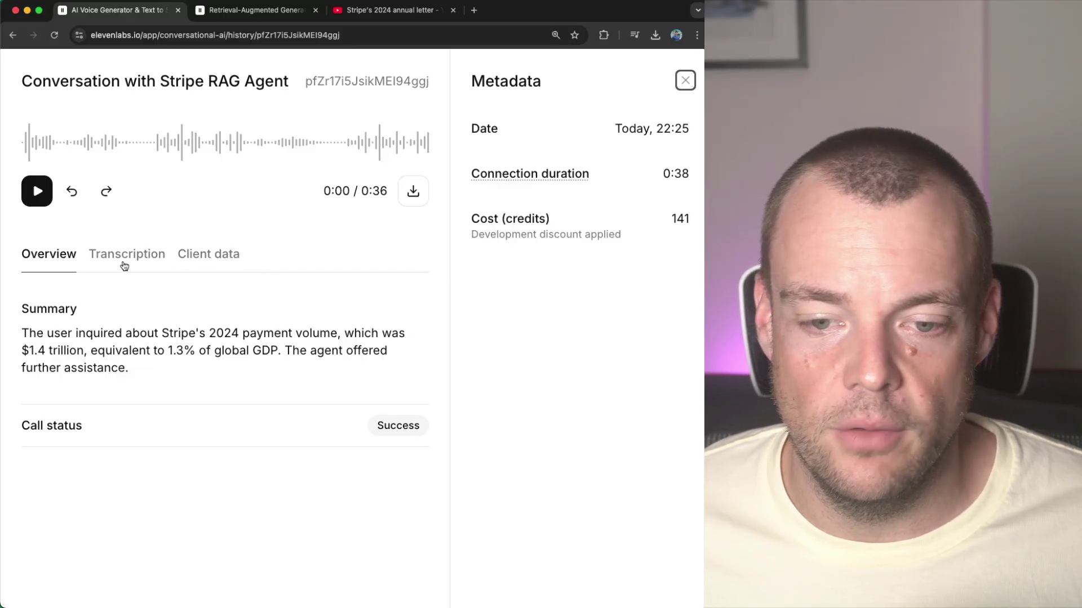
{"action": "left_click", "coordinate": [125, 264]}
{"action": "scroll", "coordinate": [252, 334], "scroll_direction": "down", "scroll_amount": 3}
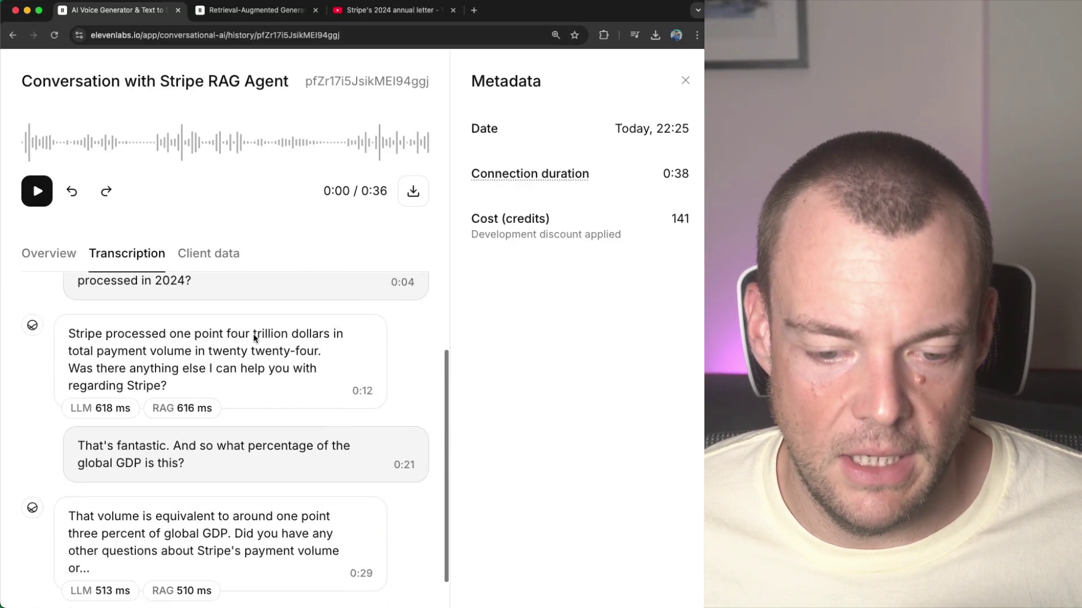
{"action": "scroll", "coordinate": [252, 338], "scroll_direction": "up", "scroll_amount": 1}
{"action": "scroll", "coordinate": [247, 372], "scroll_direction": "down", "scroll_amount": 3}
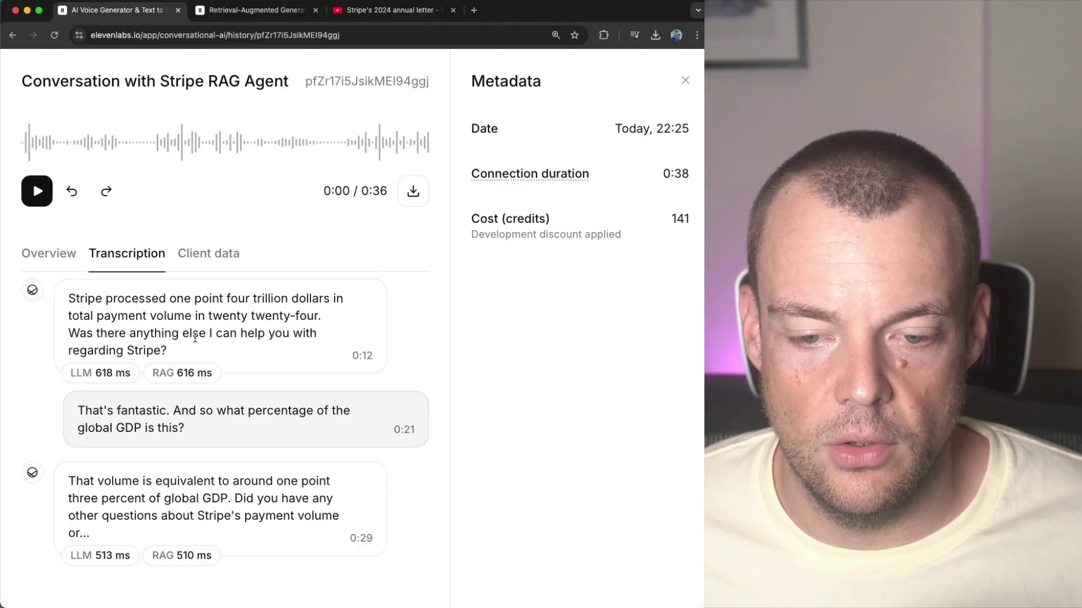
Expand the RAG retrieval for the first answer to list the Stripe letter chunks
{"action": "left_click", "coordinate": [191, 372]}
{"action": "scroll", "coordinate": [262, 404], "scroll_direction": "down", "scroll_amount": 4}
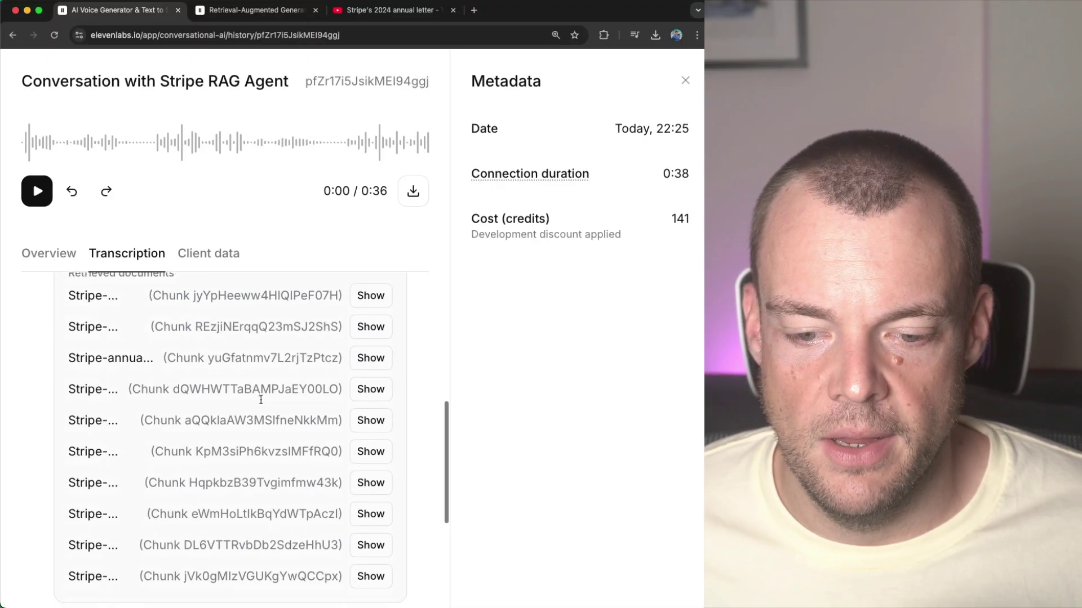
{"action": "scroll", "coordinate": [261, 400], "scroll_direction": "up", "scroll_amount": 2}
{"action": "scroll", "coordinate": [261, 400], "scroll_direction": "down", "scroll_amount": 2}
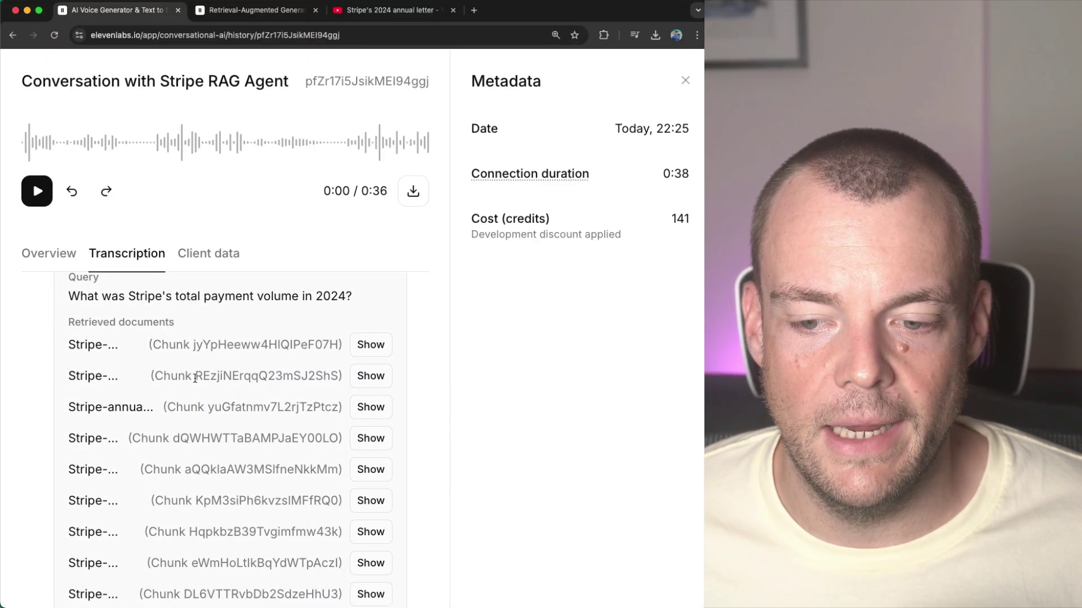
{"action": "scroll", "coordinate": [195, 378], "scroll_direction": "down", "scroll_amount": 8}
{"action": "scroll", "coordinate": [270, 397], "scroll_direction": "up", "scroll_amount": 12}
{"action": "scroll", "coordinate": [274, 399], "scroll_direction": "down", "scroll_amount": 2}
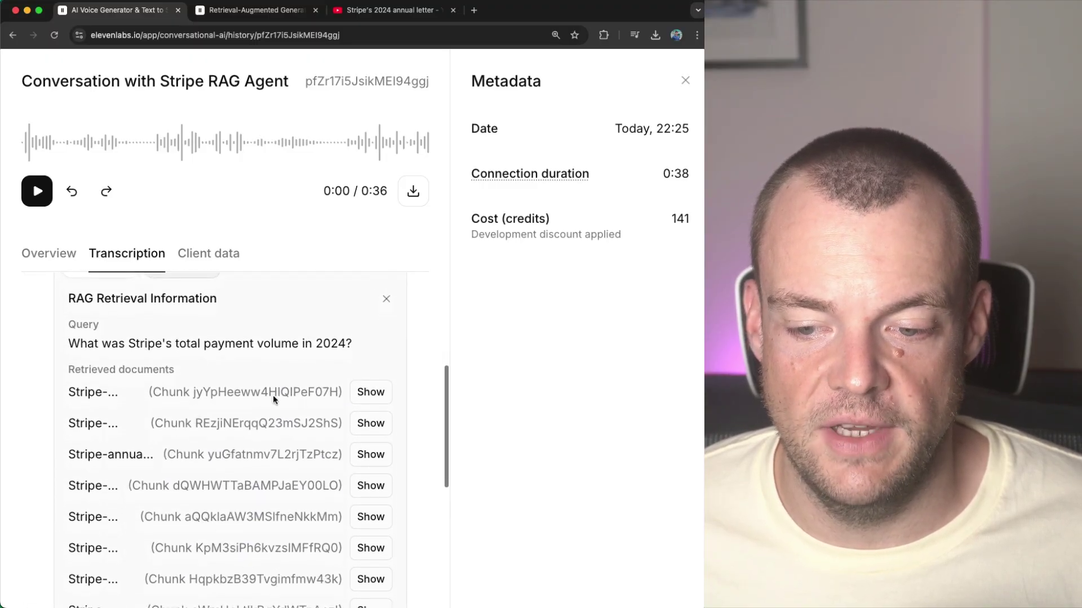
Preview chunk dQWHWTTaBAMPJaEY00LO, checking the $1.4 trillion volume and 1.3% of global GDP phrases
{"action": "left_click", "coordinate": [371, 484]}
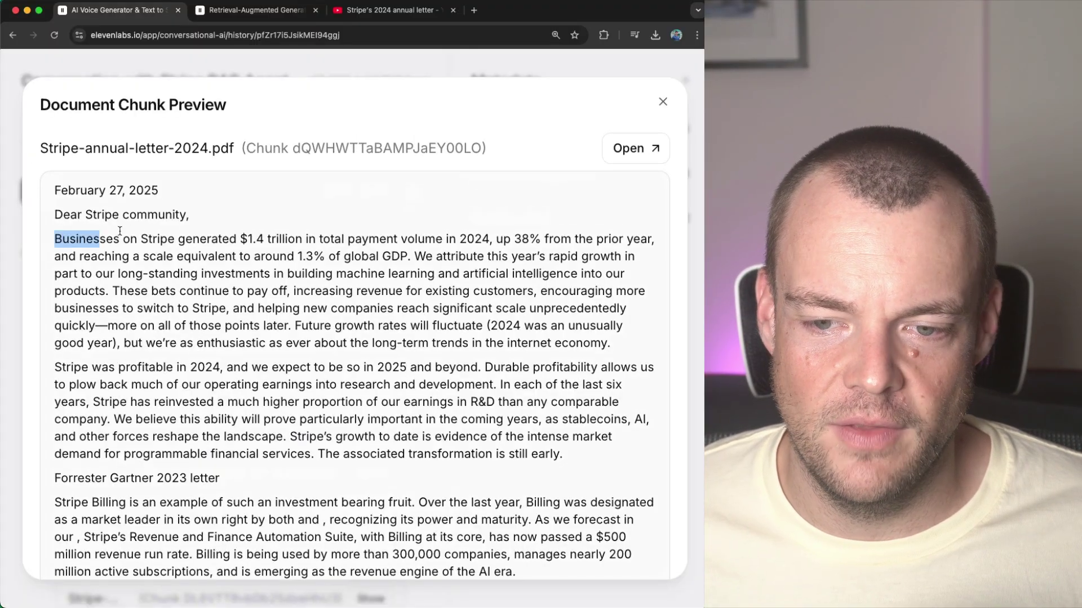
{"action": "left_click_drag", "start_coordinate": [120, 231], "coordinate": [243, 233]}
{"action": "left_click_drag", "start_coordinate": [337, 237], "coordinate": [342, 238]}
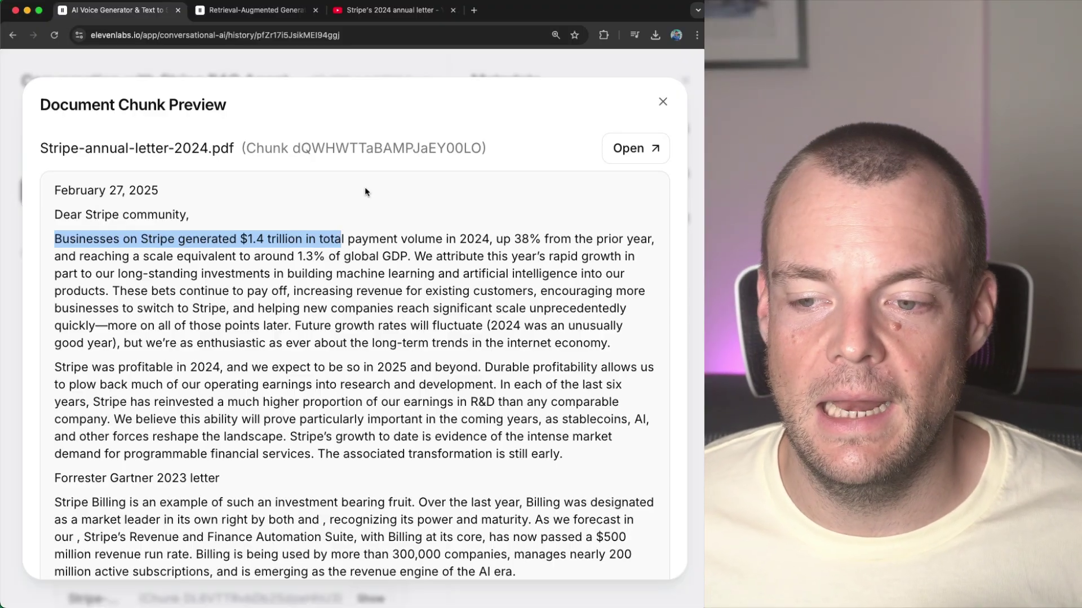
{"action": "left_click", "coordinate": [290, 241]}
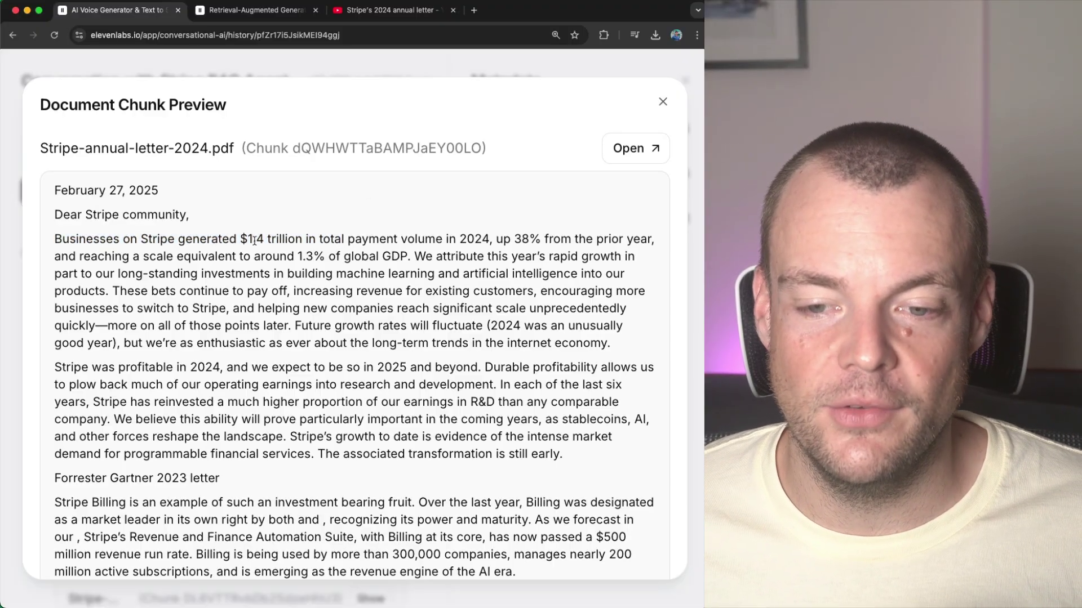
{"action": "left_click_drag", "start_coordinate": [244, 237], "coordinate": [386, 234]}
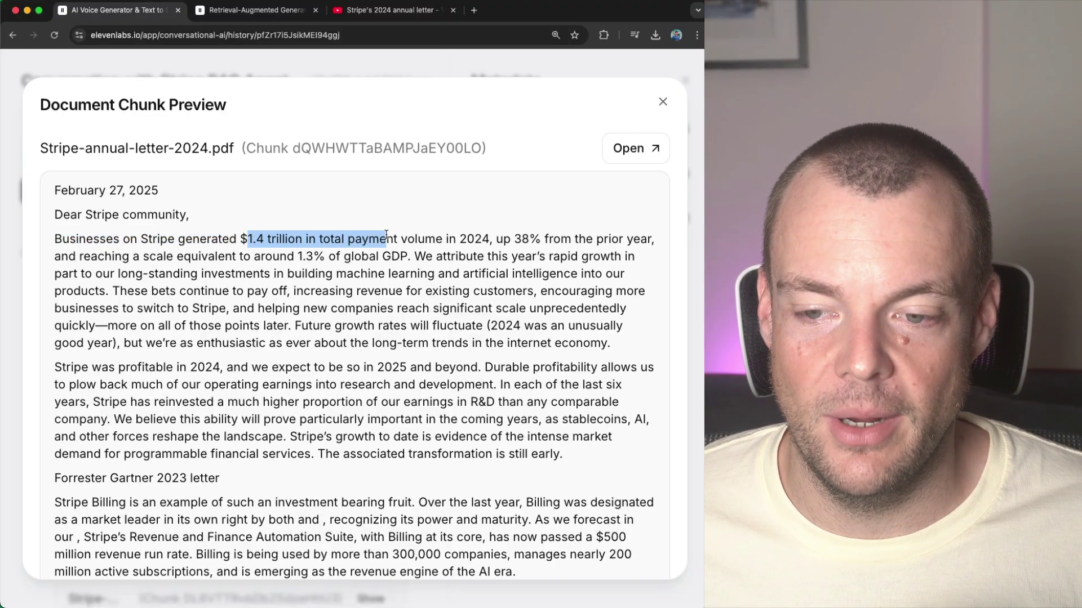
{"action": "left_click", "coordinate": [316, 260]}
{"action": "left_click_drag", "start_coordinate": [298, 256], "coordinate": [411, 253]}
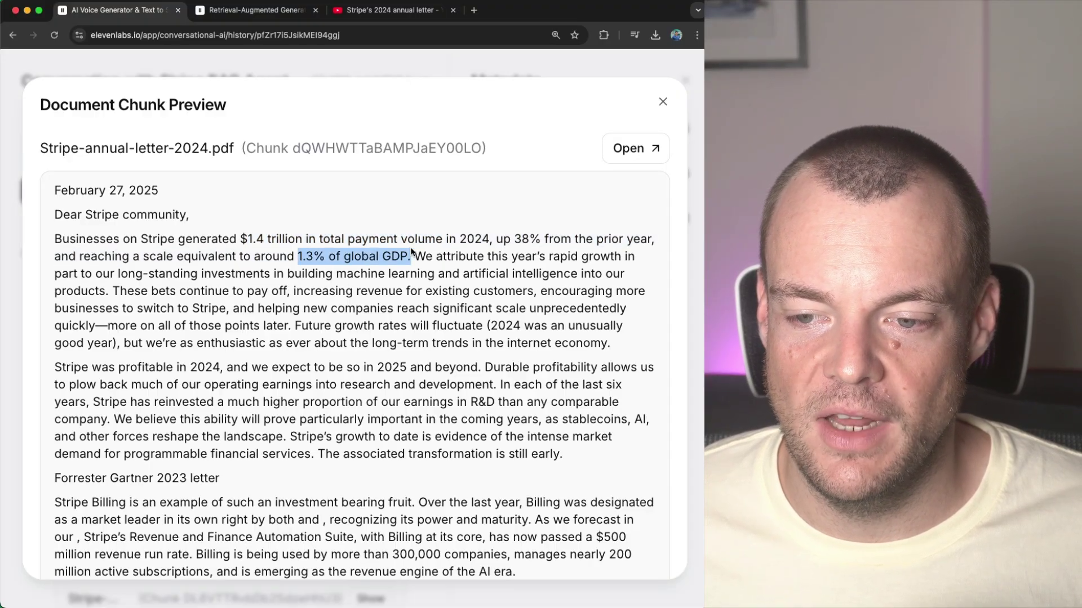
{"action": "left_click", "coordinate": [662, 101]}
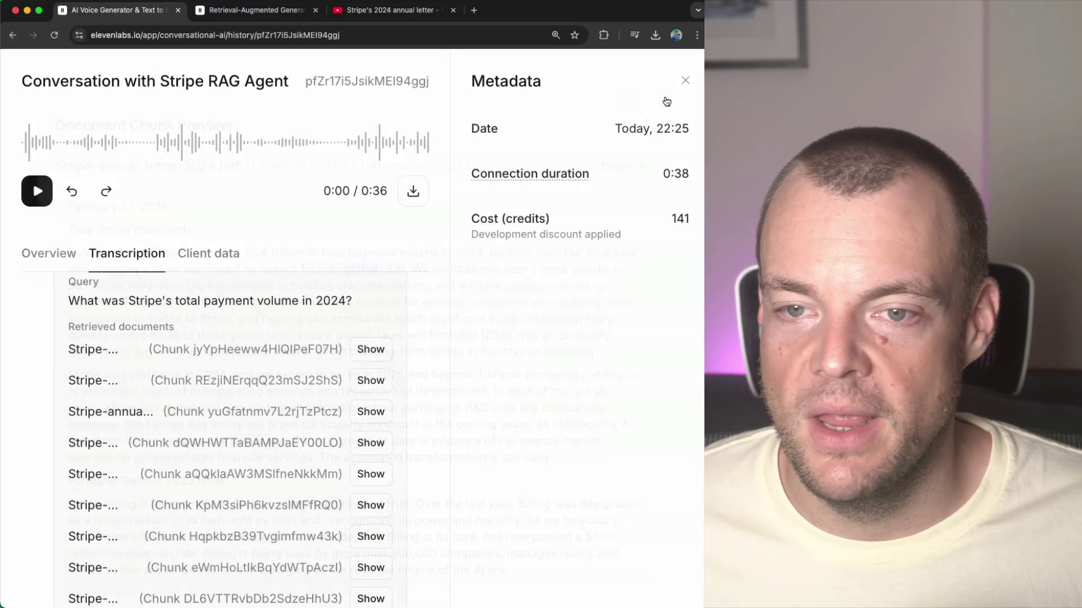
Return to the Retrieval-Augmented Generation docs page and scroll through the guide
{"action": "left_click", "coordinate": [230, 13]}
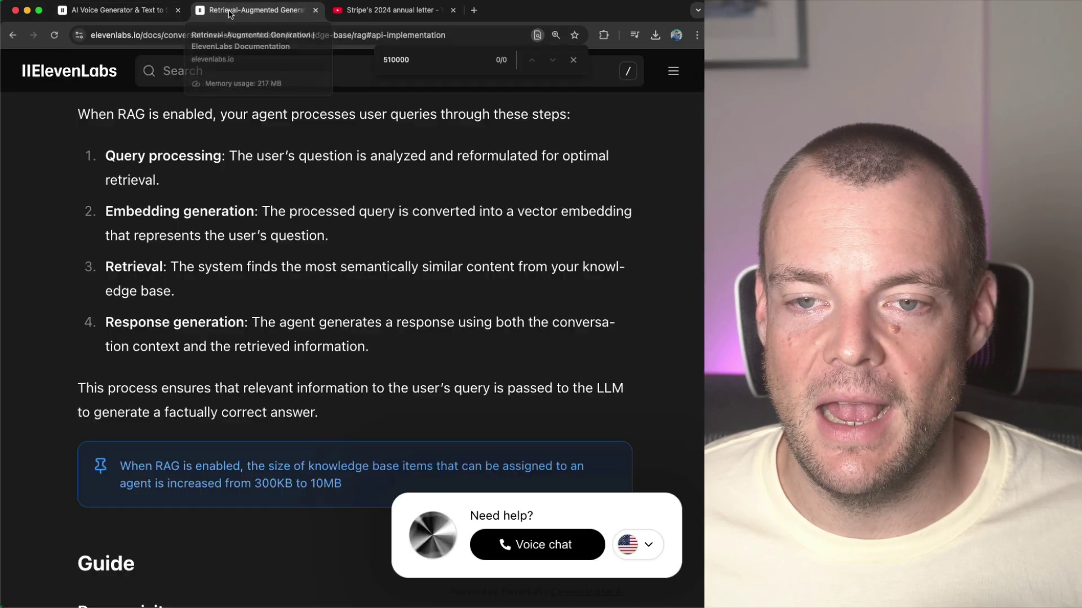
{"action": "scroll", "coordinate": [231, 237], "scroll_direction": "up", "scroll_amount": 3}
{"action": "scroll", "coordinate": [232, 202], "scroll_direction": "up", "scroll_amount": 1}
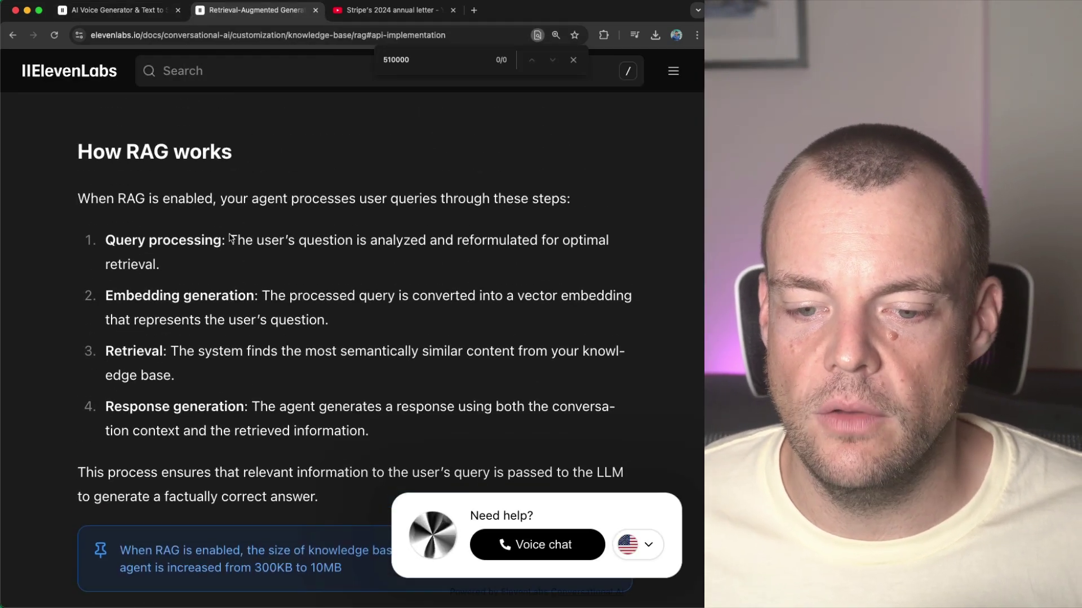
{"action": "scroll", "coordinate": [218, 352], "scroll_direction": "down", "scroll_amount": 15}
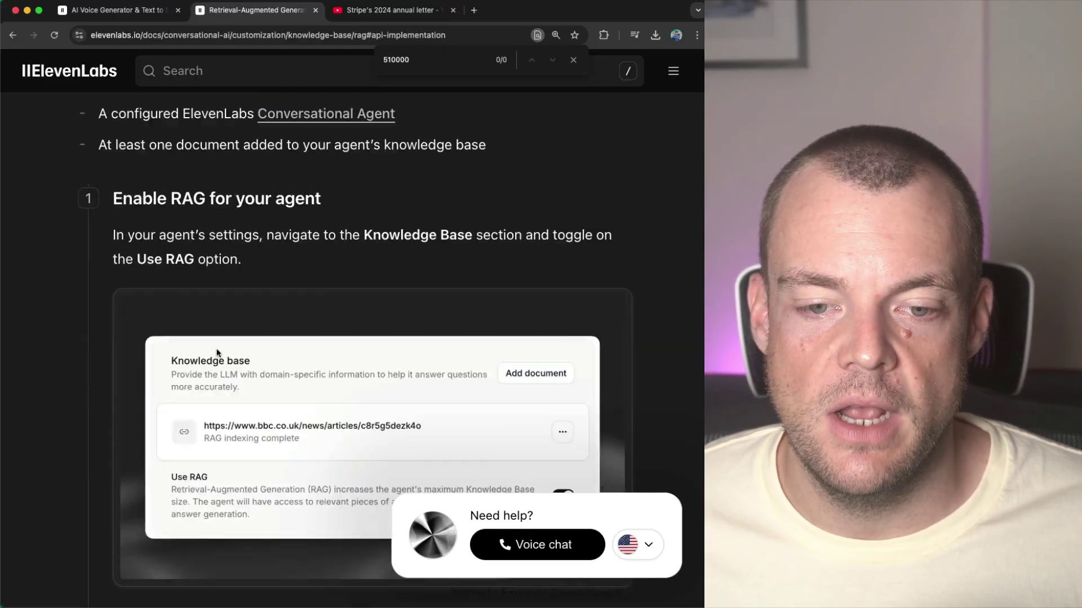
{"action": "scroll", "coordinate": [218, 352], "scroll_direction": "down", "scroll_amount": 15}
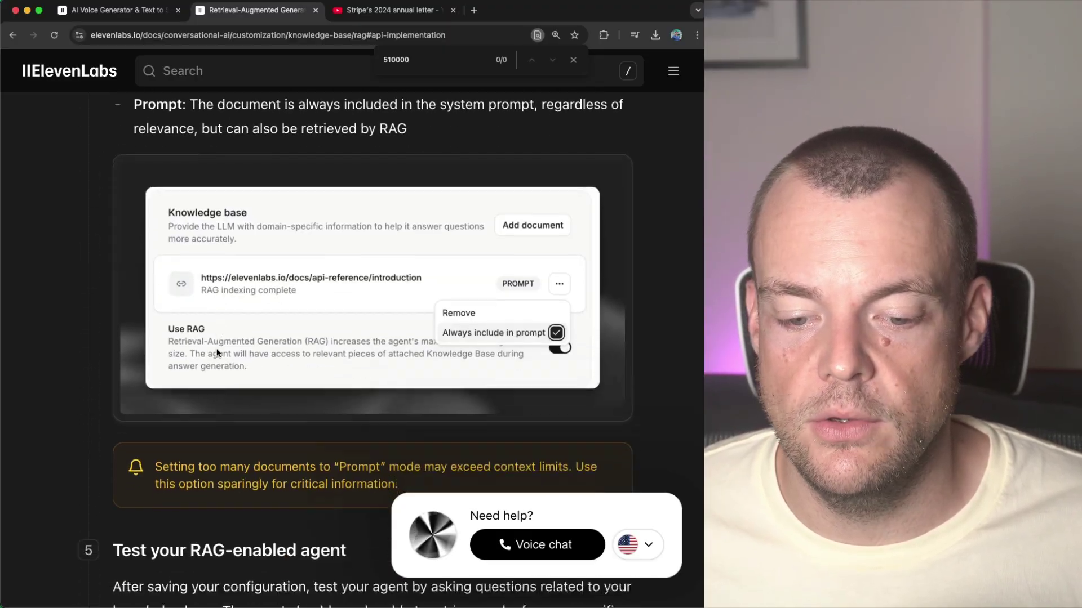
{"action": "scroll", "coordinate": [219, 352], "scroll_direction": "down", "scroll_amount": 10}
{"action": "scroll", "coordinate": [218, 353], "scroll_direction": "up", "scroll_amount": 4}
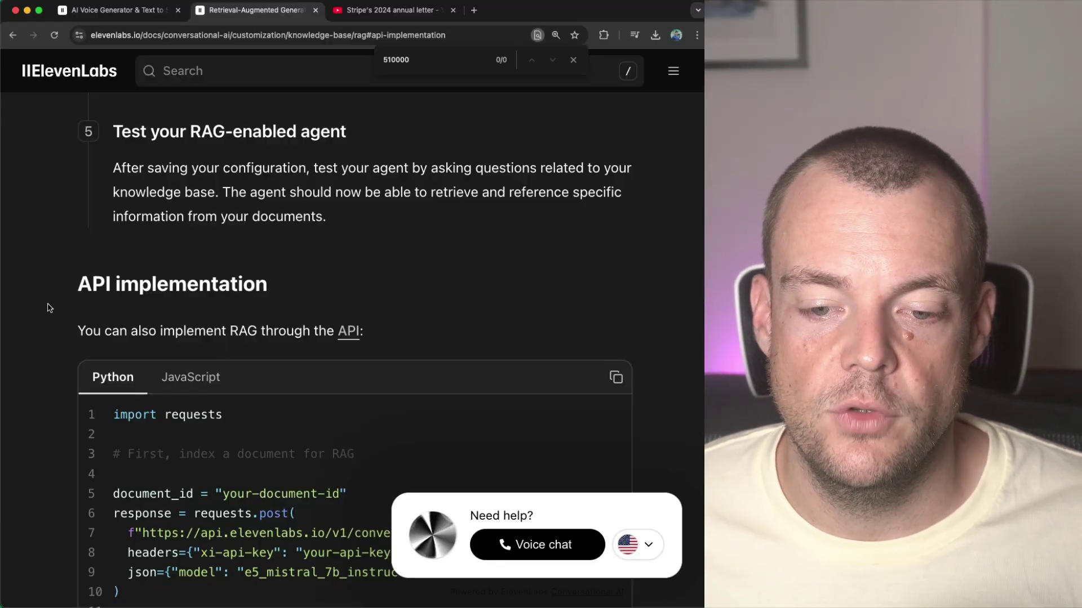
{"action": "scroll", "coordinate": [50, 308], "scroll_direction": "down", "scroll_amount": 3}
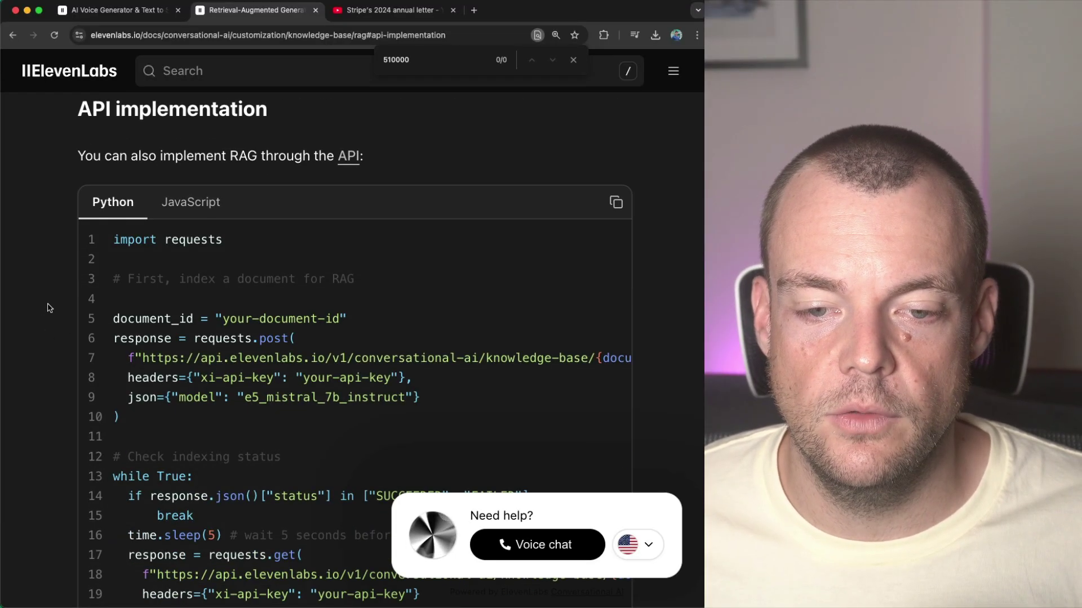
Show the API implementation example in JavaScript, then return to the top of the page
{"action": "left_click", "coordinate": [190, 202]}
{"action": "scroll", "coordinate": [50, 355], "scroll_direction": "down", "scroll_amount": 5}
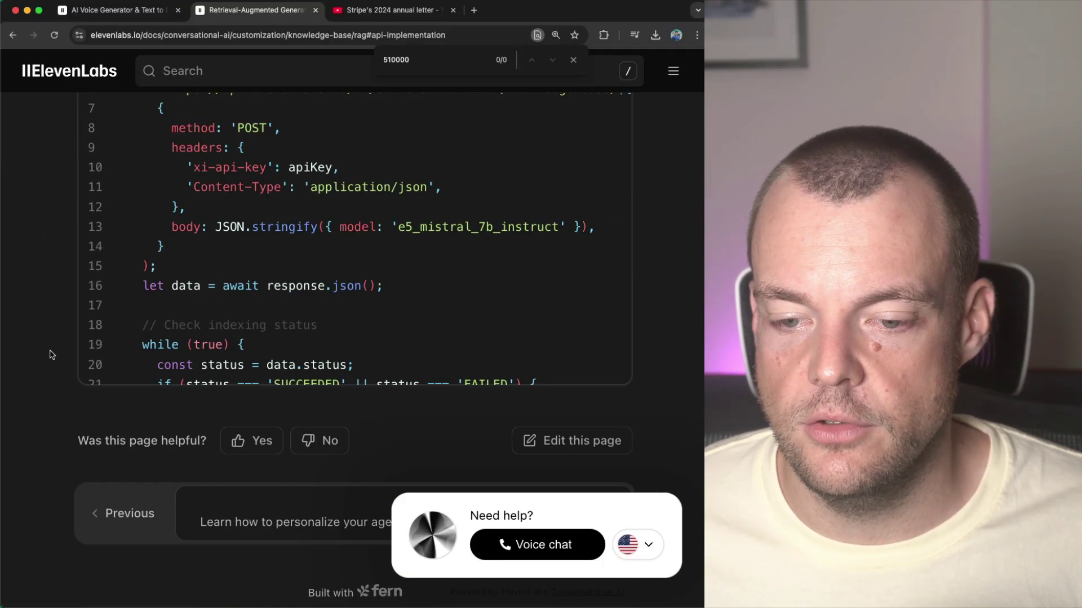
{"action": "scroll", "coordinate": [50, 355], "scroll_direction": "up", "scroll_amount": 8}
{"action": "scroll", "coordinate": [52, 355], "scroll_direction": "up", "scroll_amount": 15}
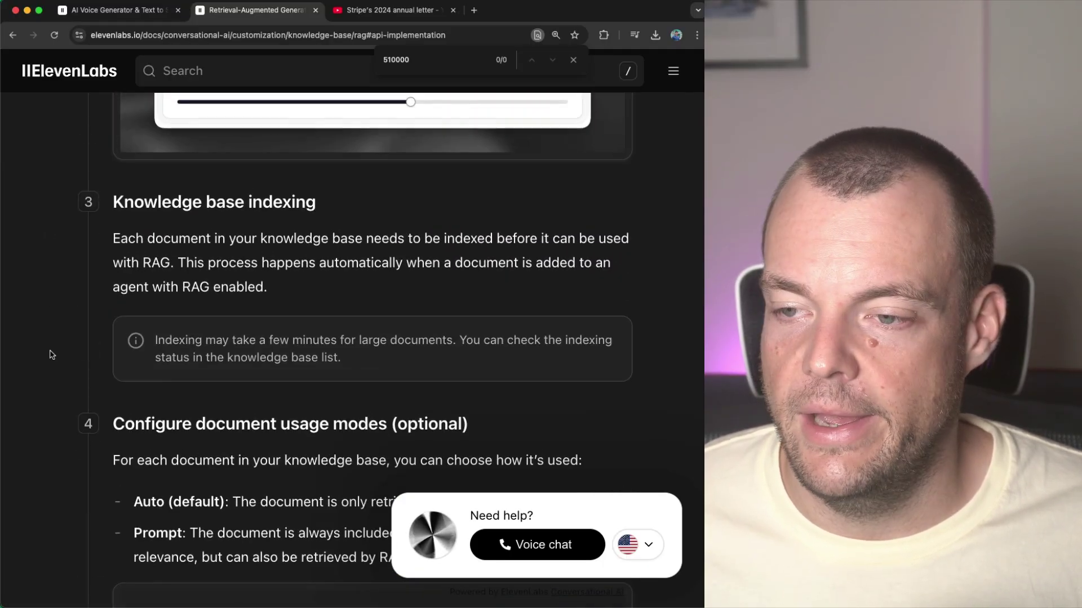
{"action": "scroll", "coordinate": [52, 354], "scroll_direction": "up", "scroll_amount": 15}
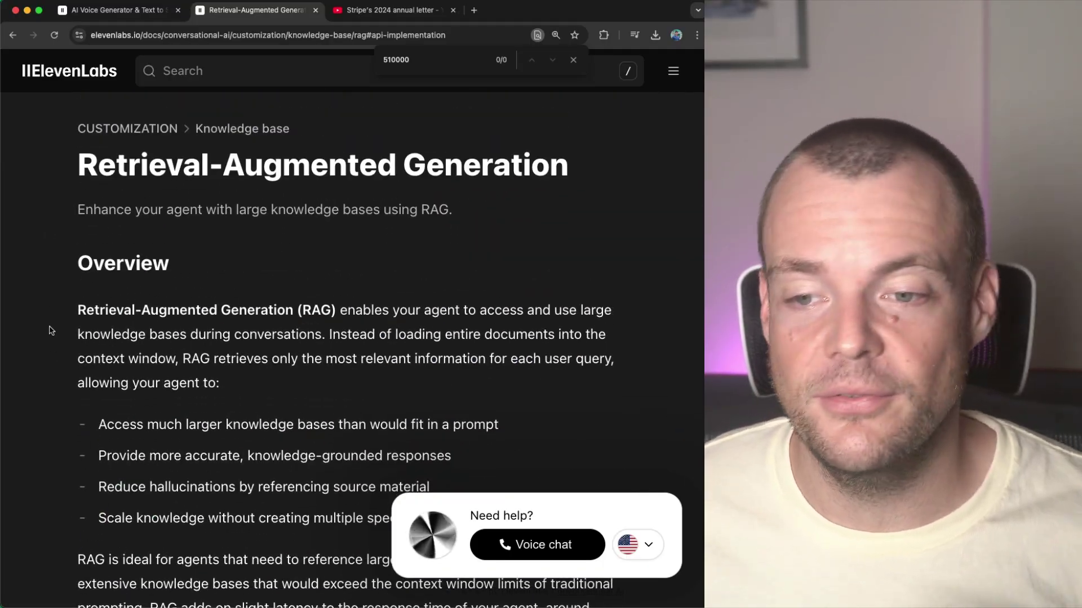